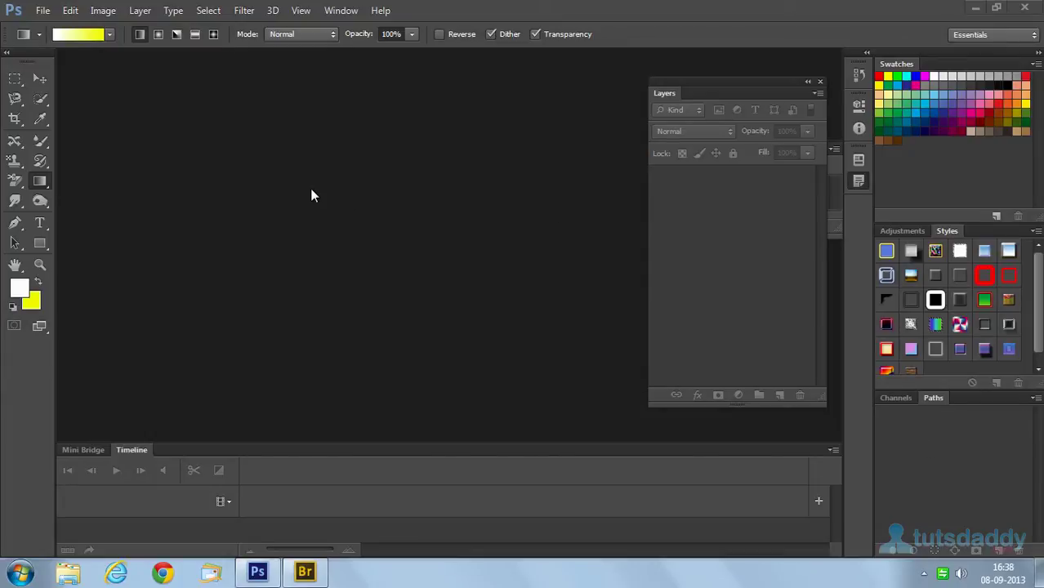
Make a new document 6 × 4 inches at 300 pixels/inch in RGB Color
click(41, 11)
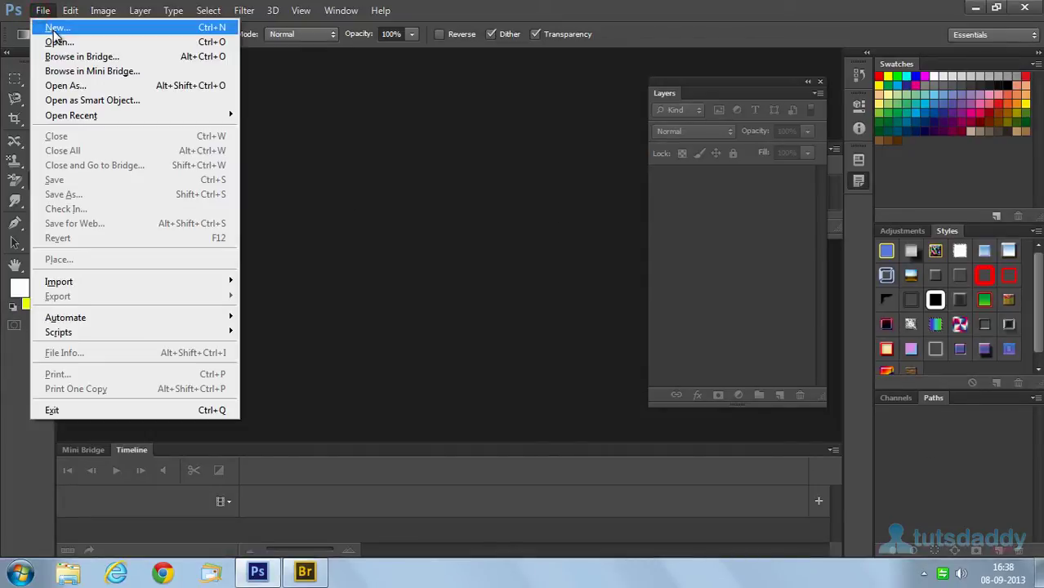
click(53, 27)
click(532, 199)
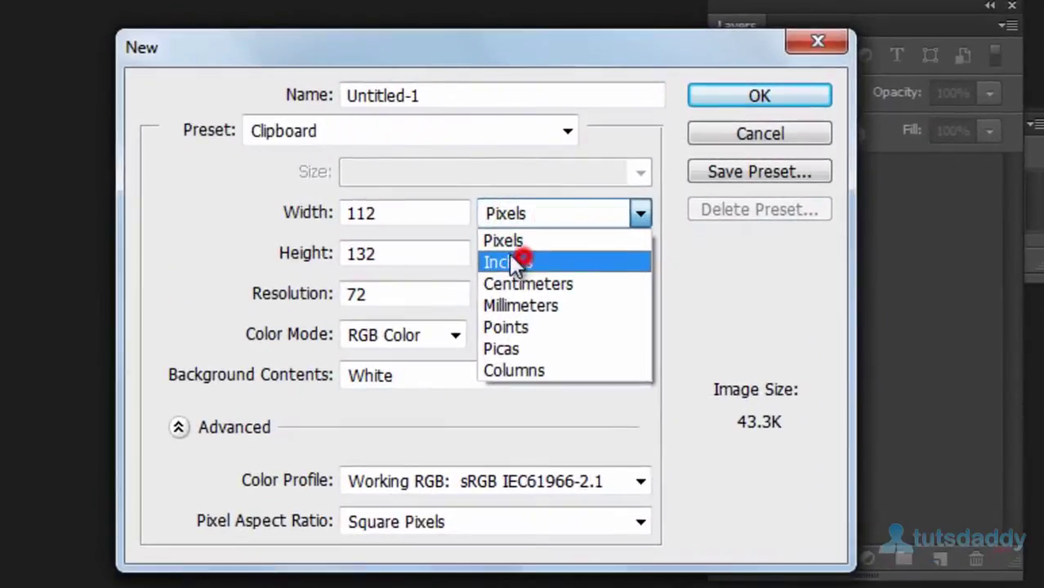
click(531, 225)
double_click(394, 214)
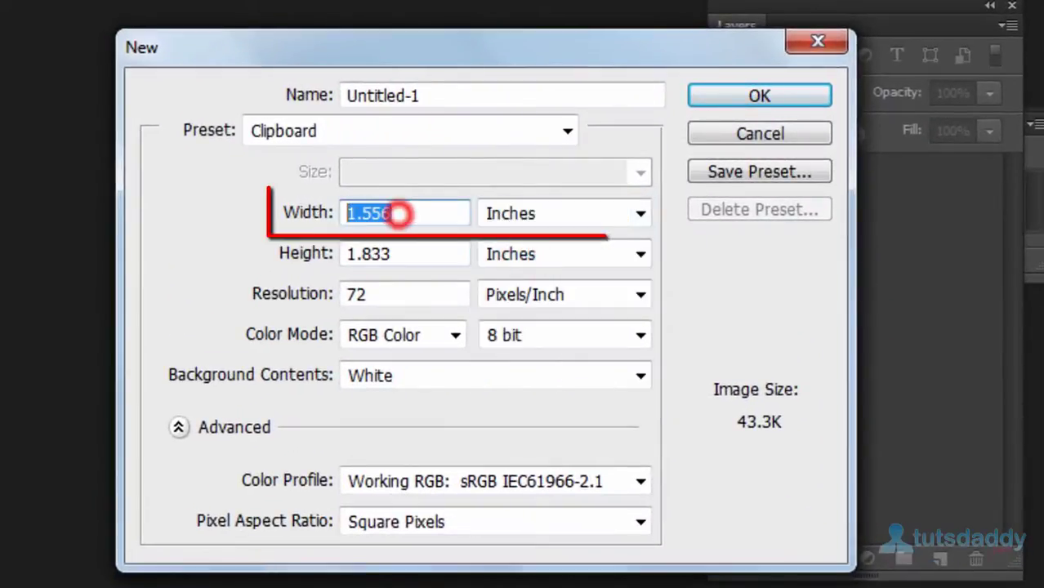
text(6)
key(Tab)
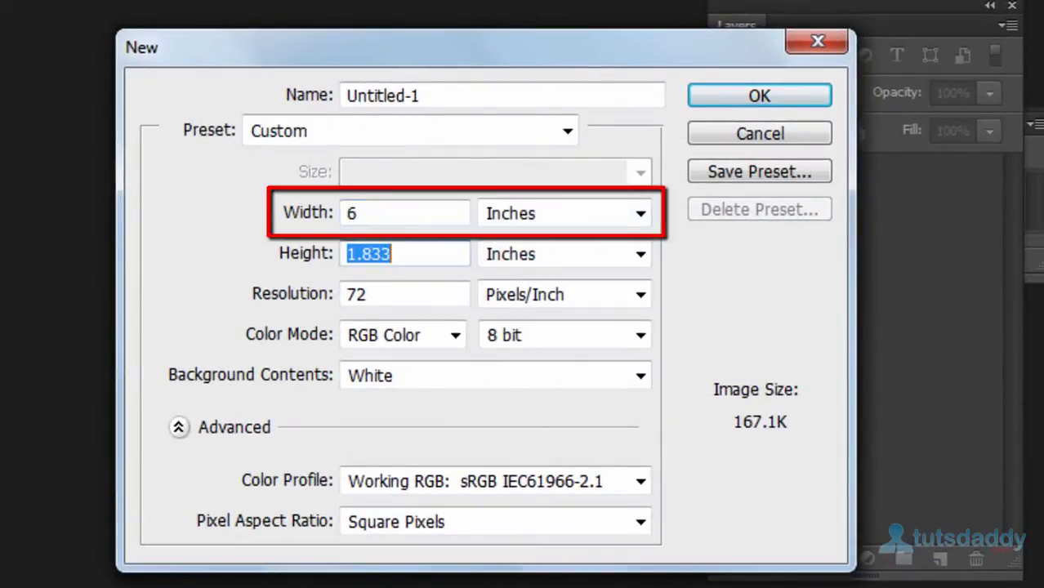
text(4)
key(Tab)
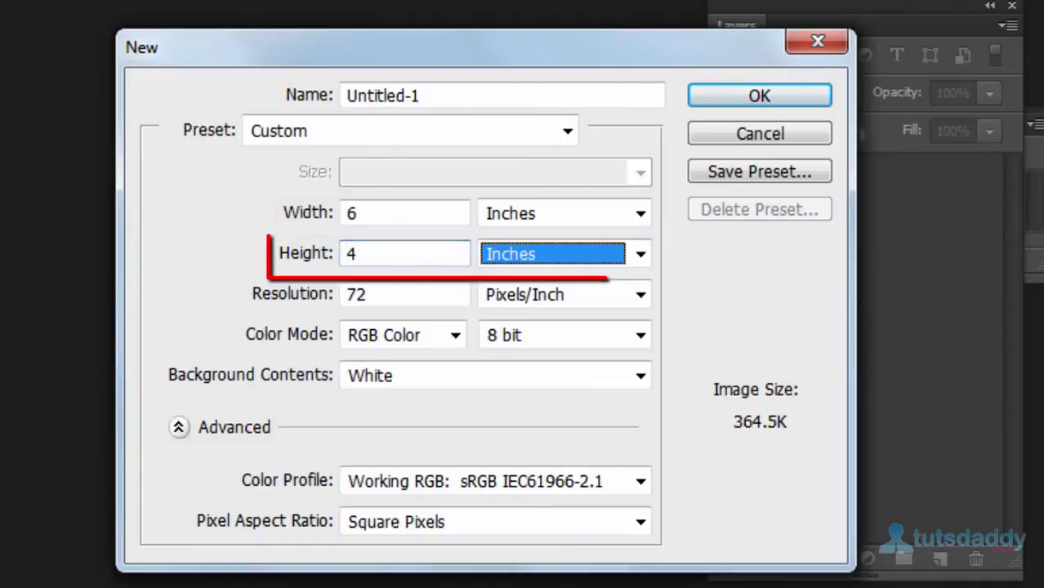
key(Tab)
text(300)
key(Tab)
key(Tab)
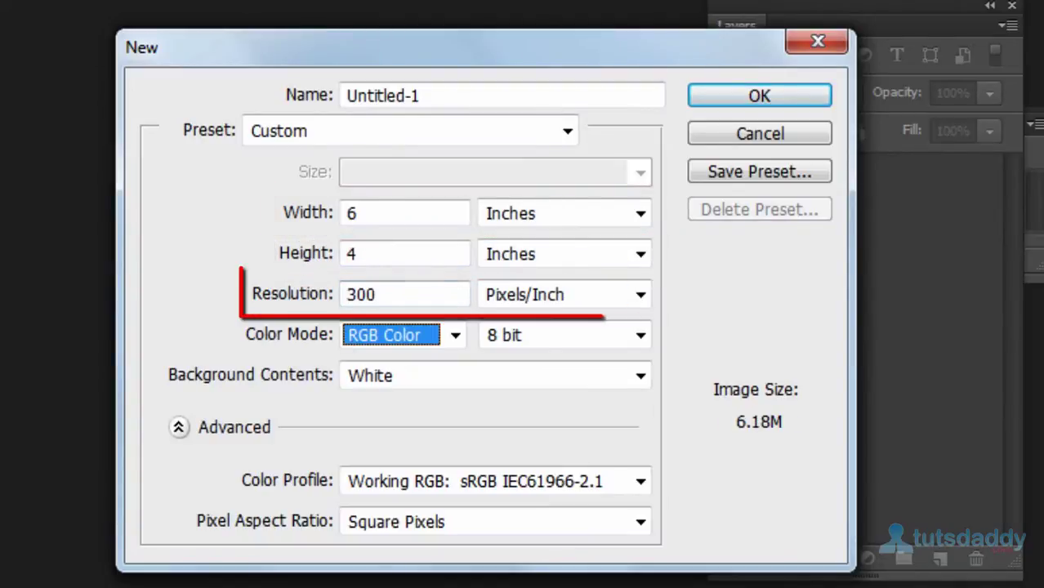
key(Down)
key(Down)
key(Up)
key(Up)
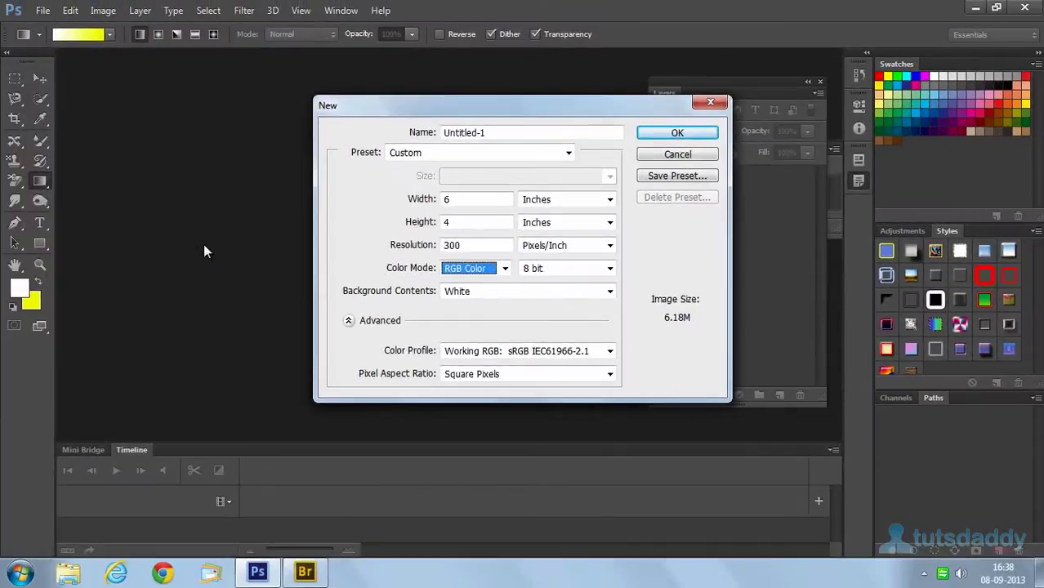
key(Return)
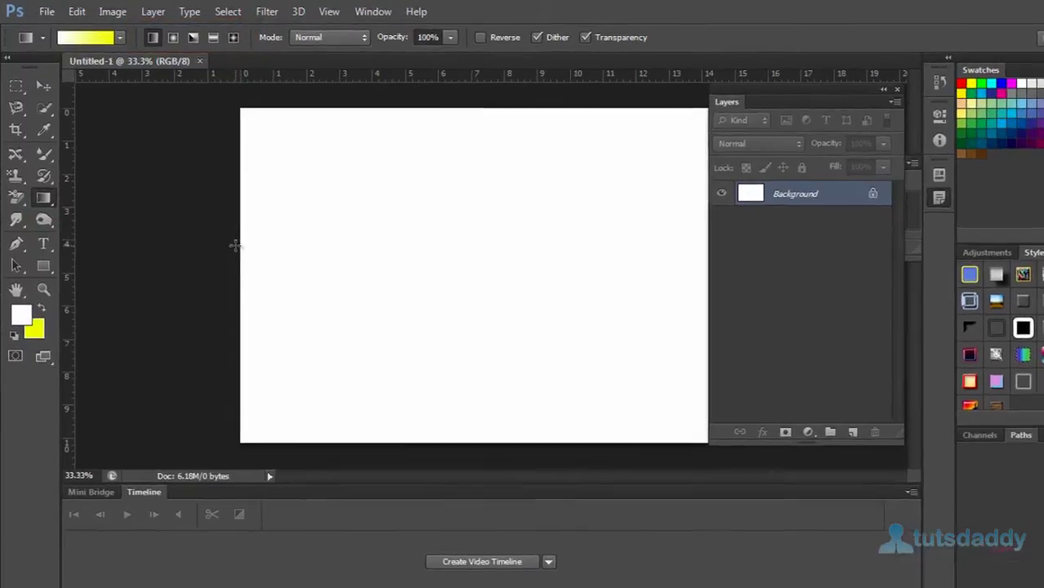
Drag a white-to-yellow linear gradient, then fill top to bottom with the blue-yellow-blue preset
drag(240, 263, 712, 261)
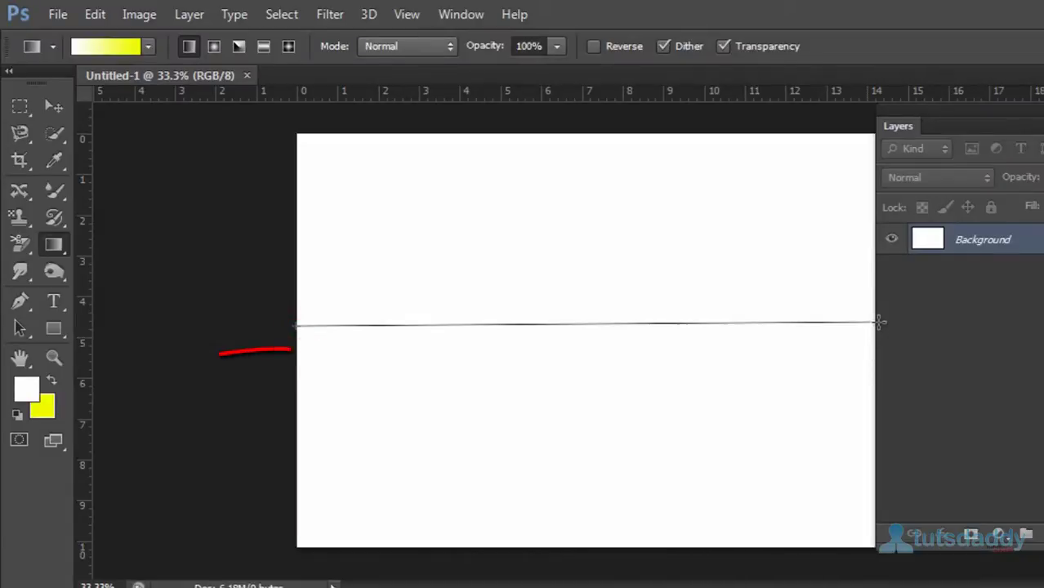
drag(880, 323, 880, 323)
click(954, 111)
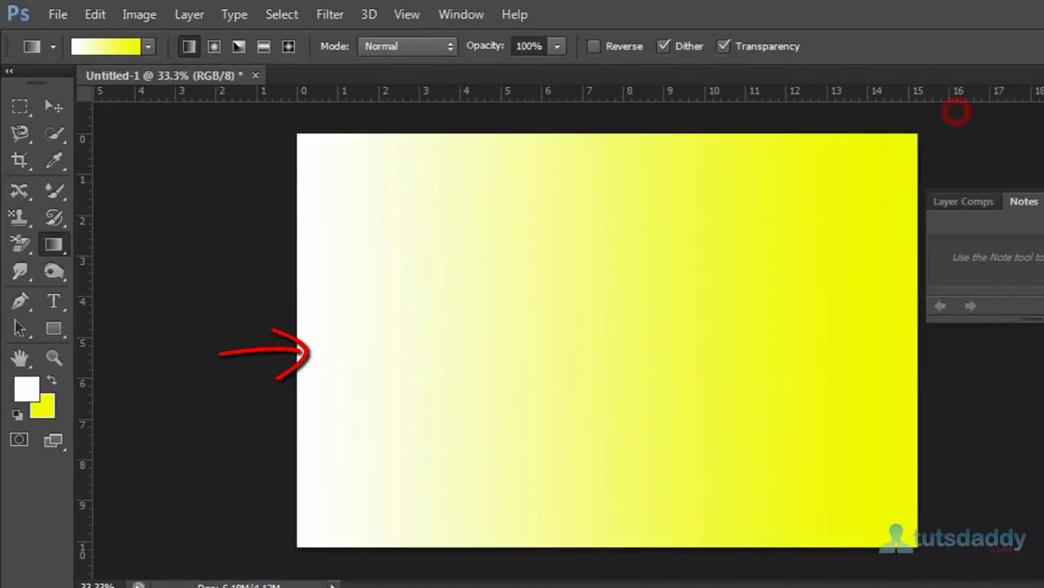
click(148, 47)
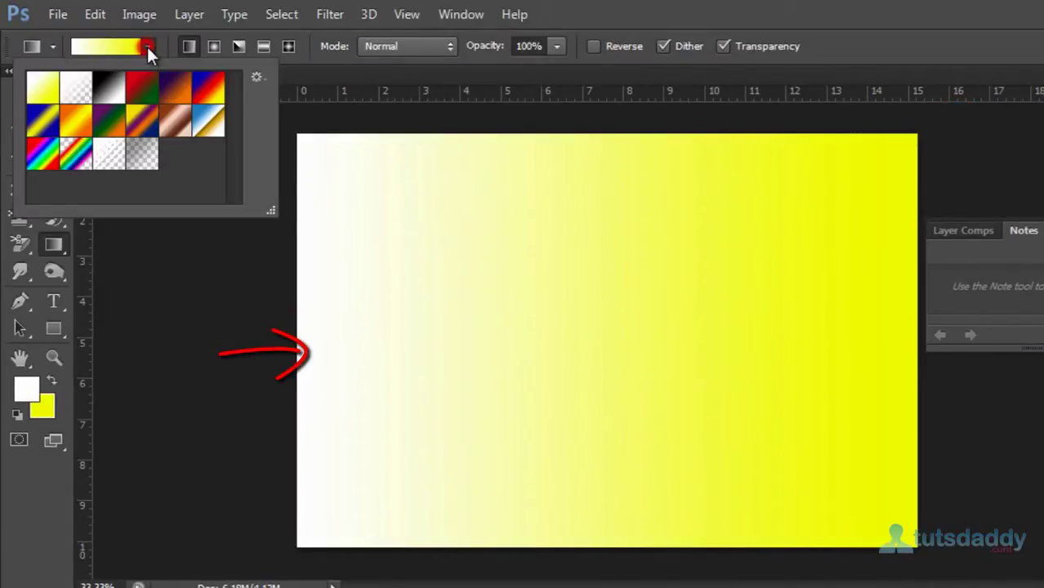
click(39, 131)
drag(505, 147, 500, 548)
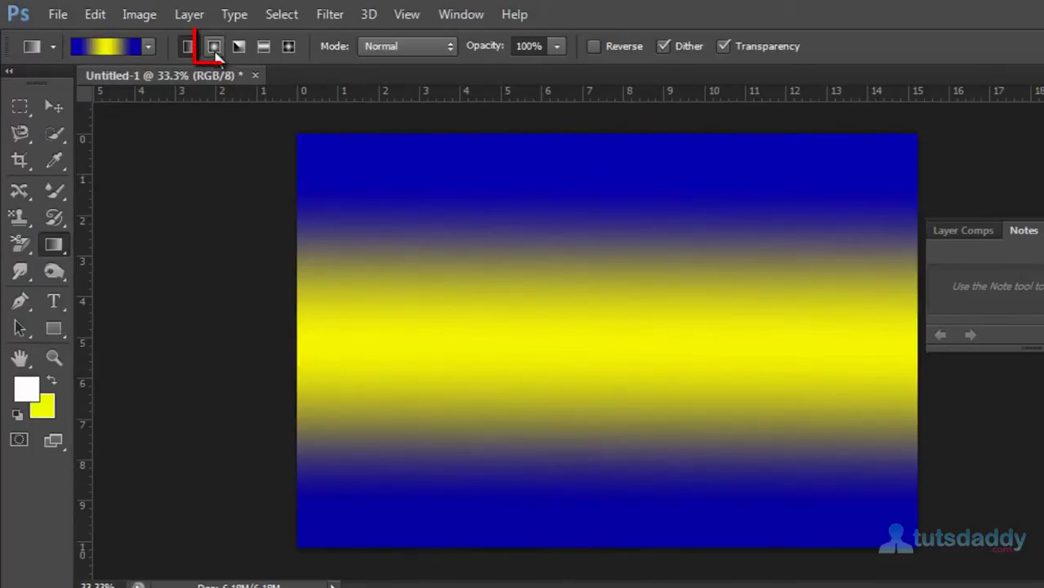
Redraw it as radial, then angle, then reflected gradients, ending with yellow bands
drag(554, 234, 575, 526)
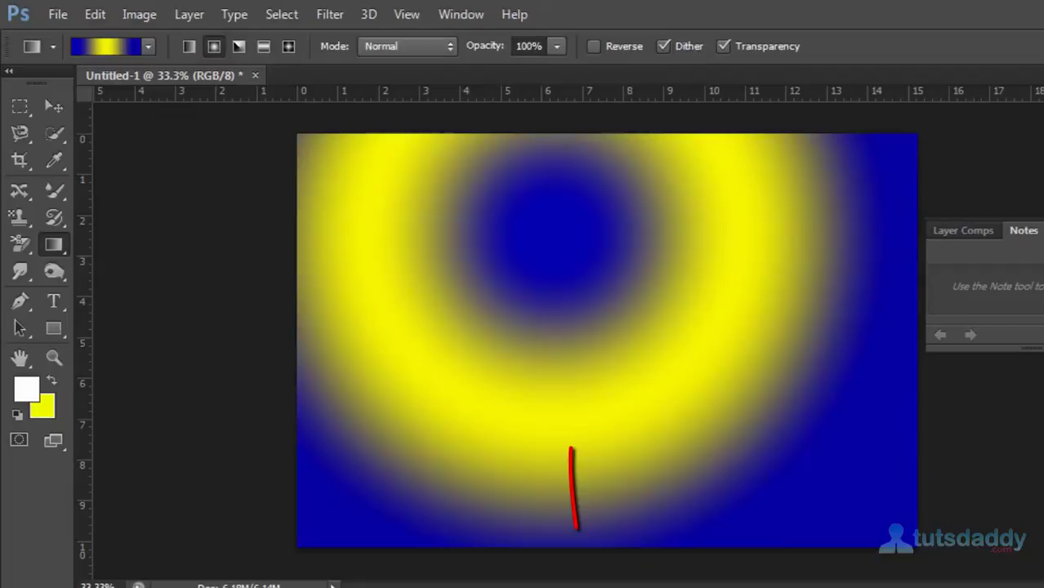
click(237, 46)
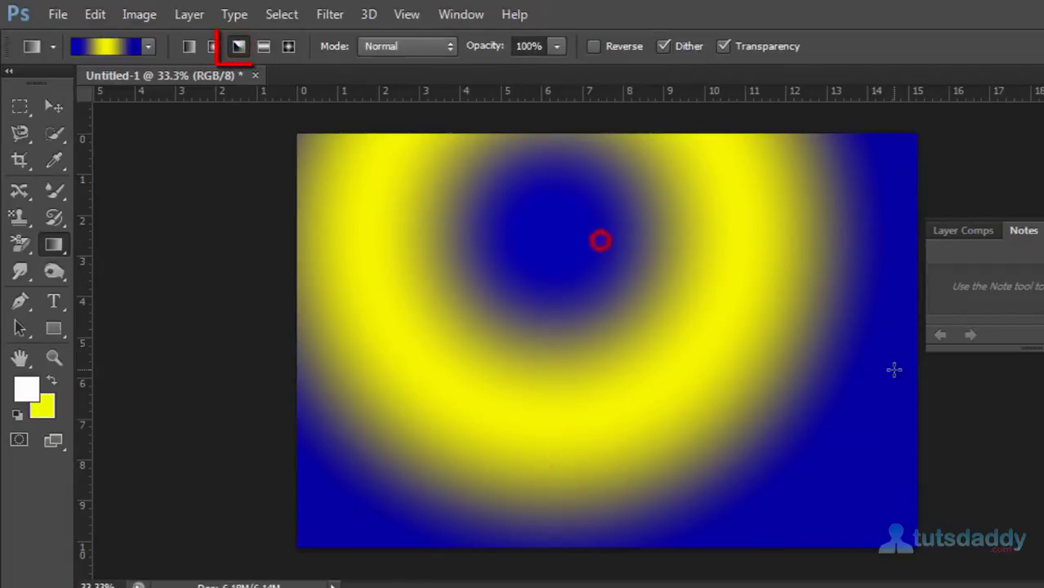
drag(600, 240, 893, 370)
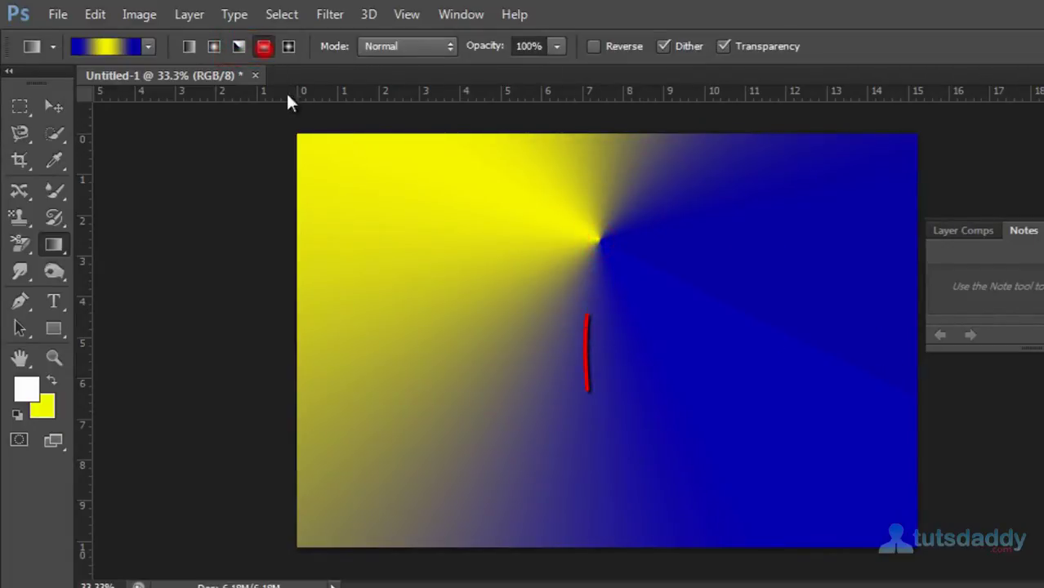
drag(463, 352, 485, 434)
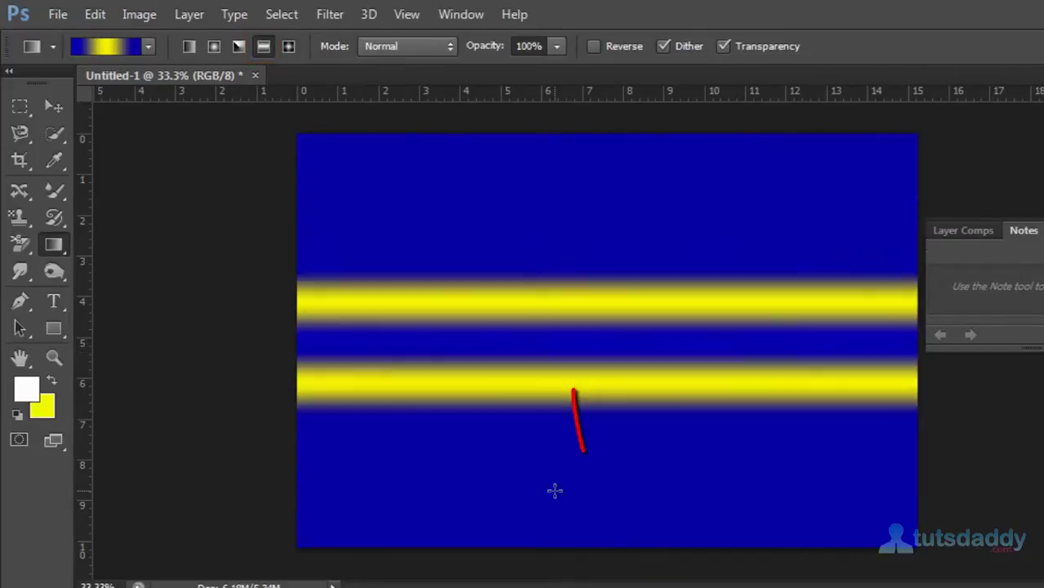
Draw Diamond gradients with the Transparent Stripes preset at the top and right of the canvas
click(286, 46)
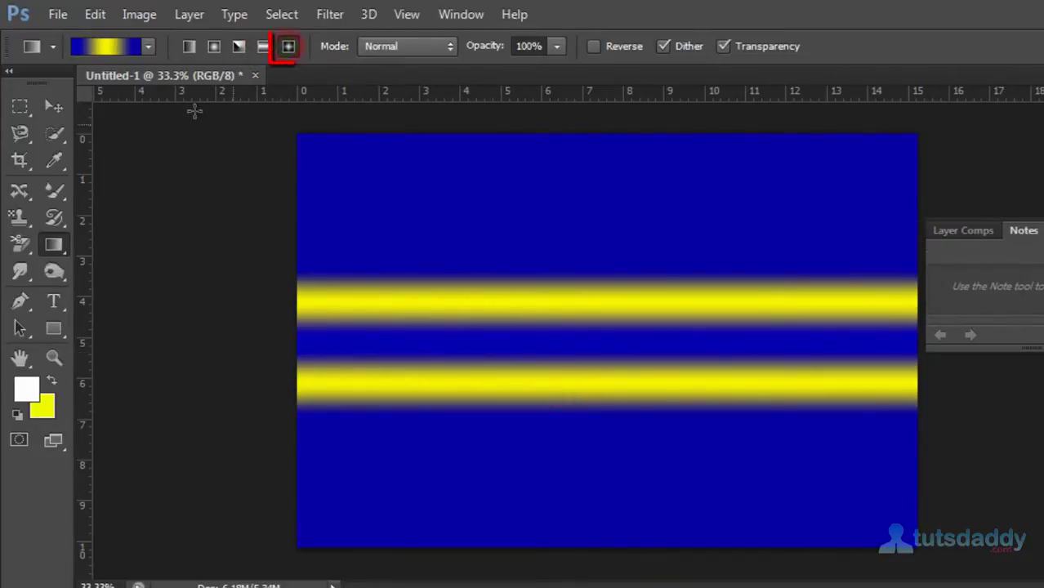
click(147, 47)
click(110, 156)
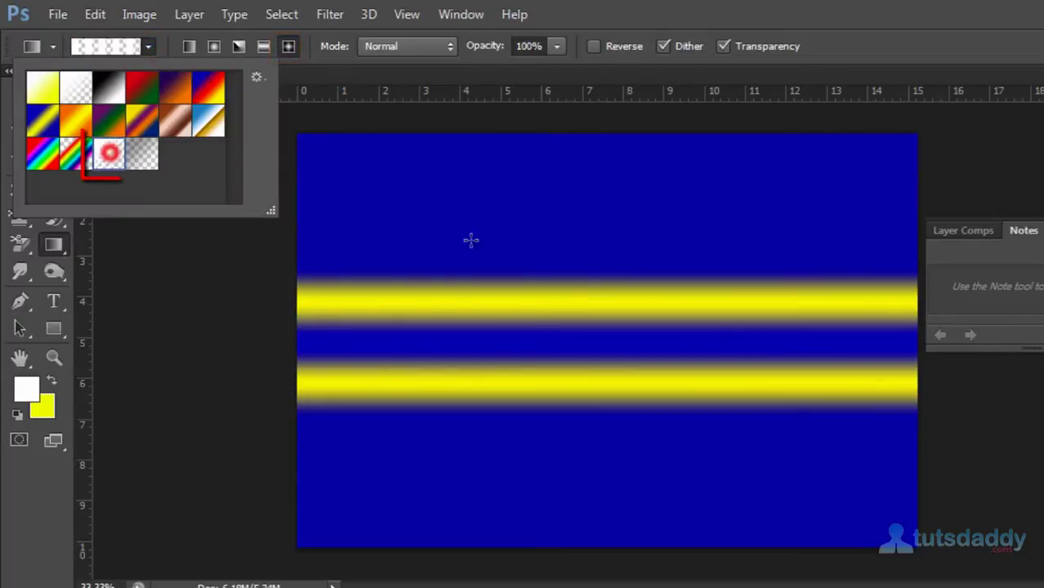
drag(508, 210, 517, 218)
drag(619, 196, 658, 233)
mouse_move(750, 209)
mouse_down()
mouse_move(784, 241)
mouse_move(836, 326)
mouse_move(834, 341)
mouse_up()
drag(834, 341, 882, 339)
drag(694, 374, 774, 371)
Add more diamond stripe patterns at the upper left, left side and bottom of the canvas
drag(491, 361, 420, 385)
drag(354, 227, 400, 241)
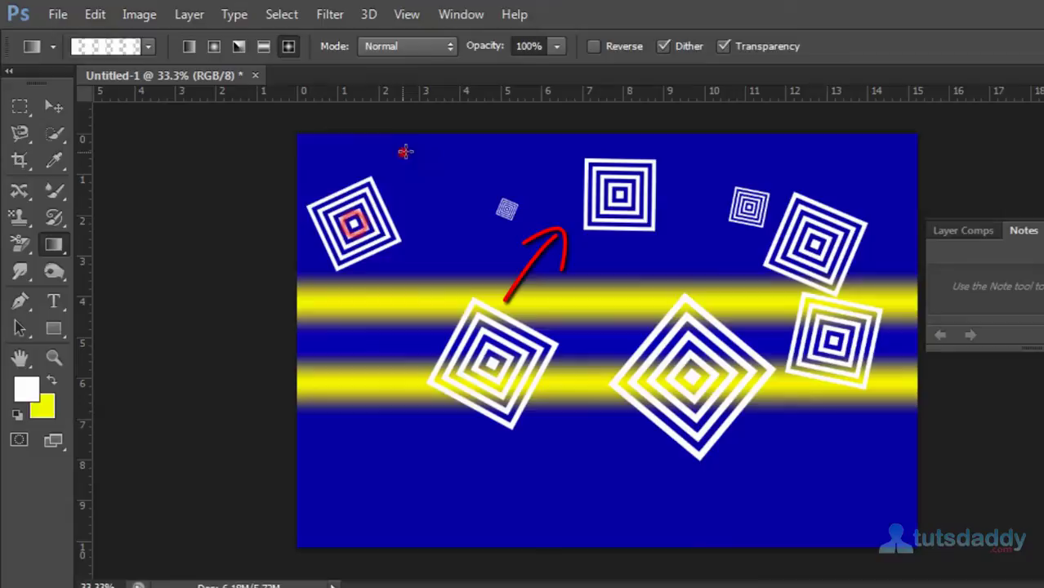
drag(401, 153, 490, 174)
drag(462, 237, 484, 236)
drag(623, 241, 653, 241)
drag(373, 401, 373, 474)
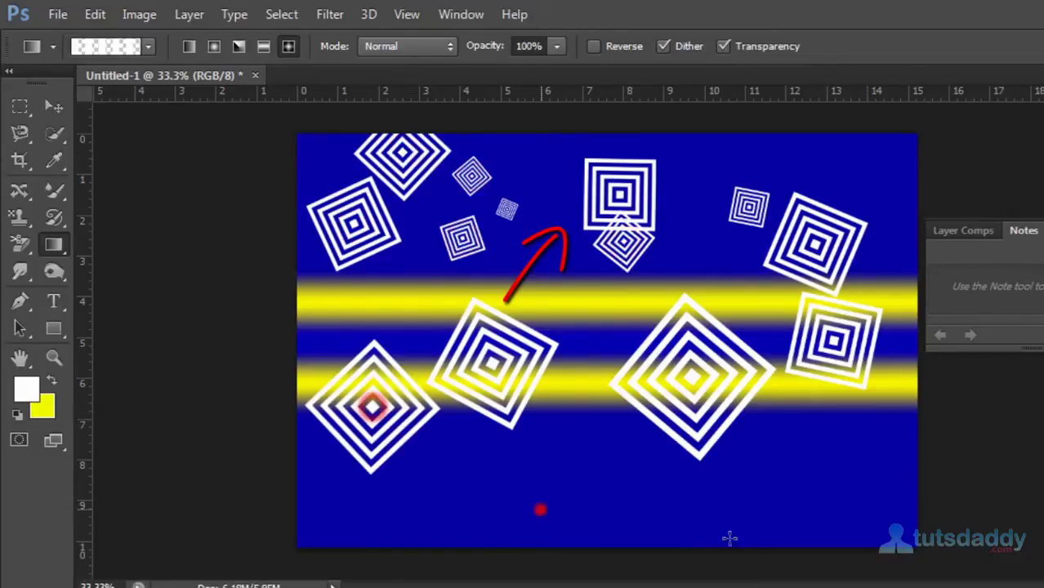
drag(539, 511, 564, 334)
drag(799, 522, 932, 443)
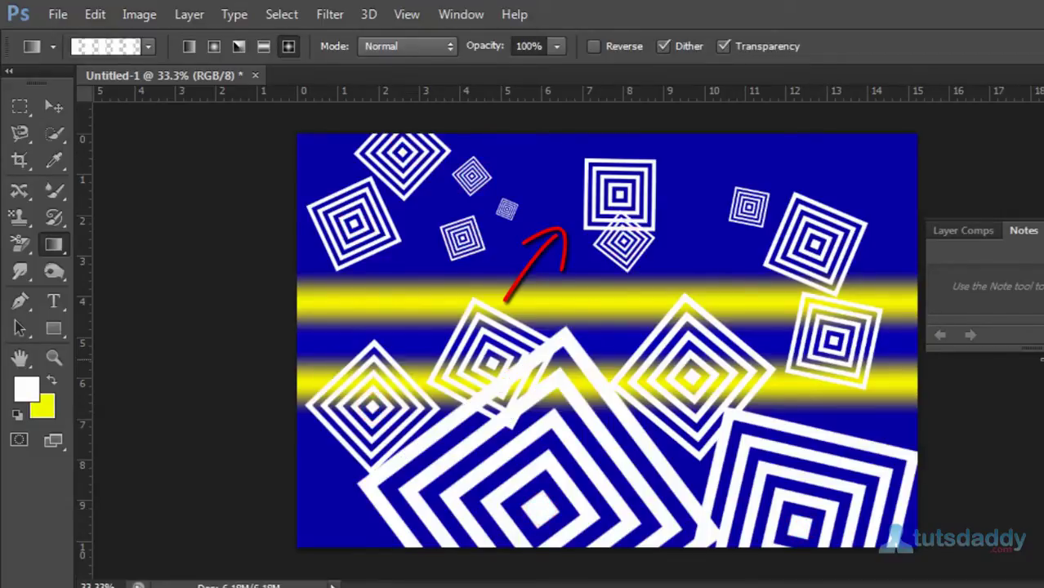
click(188, 46)
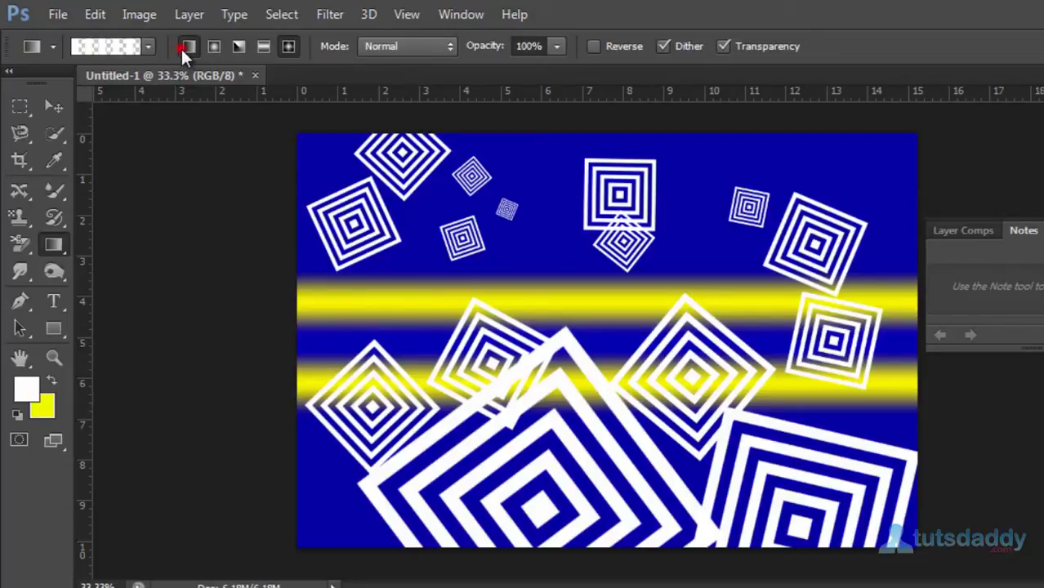
Load the black-to-white gradient in the Gradient Editor and save it as a new preset
click(148, 46)
click(109, 92)
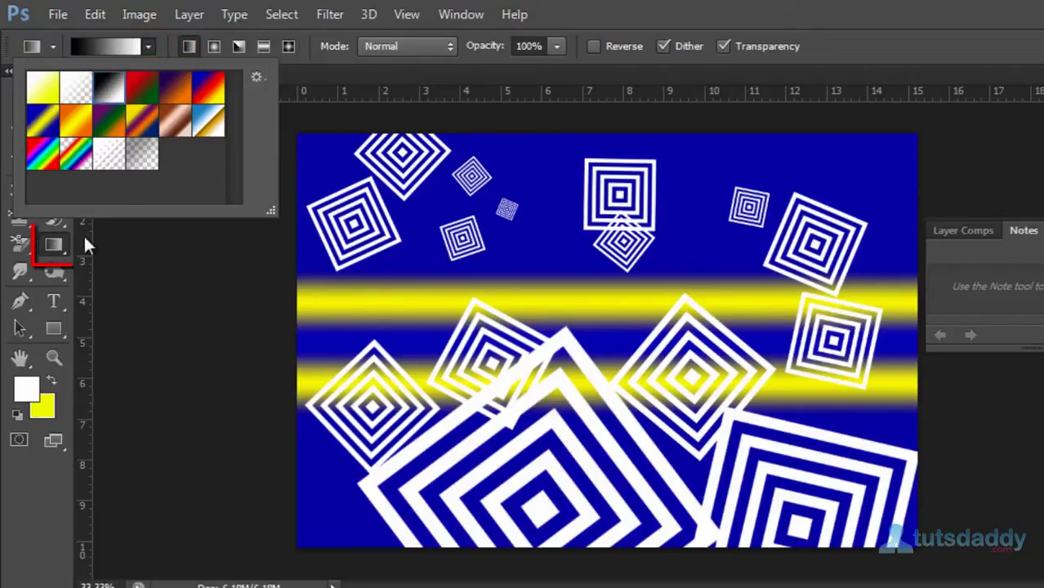
click(124, 47)
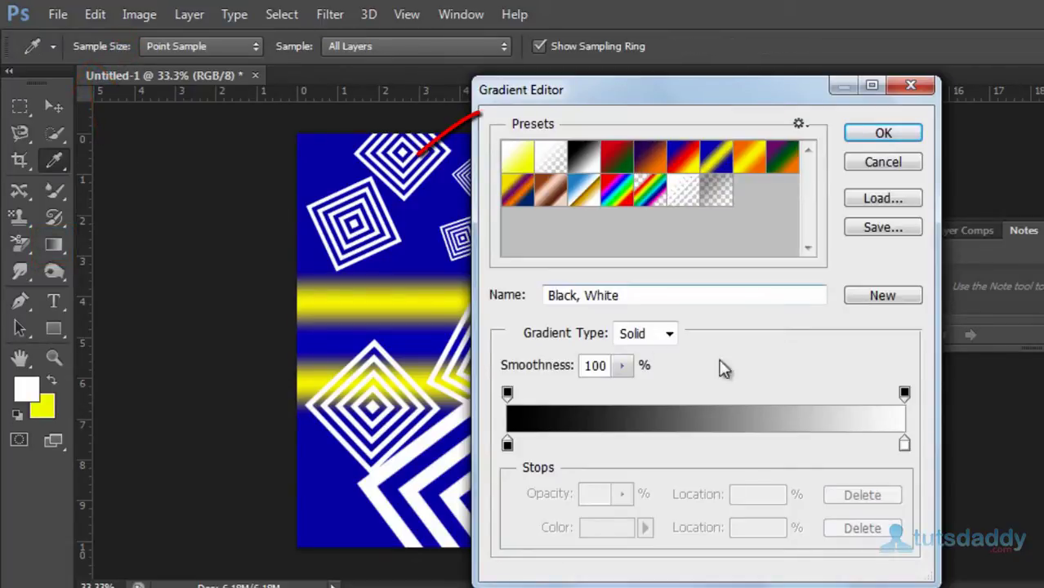
click(878, 298)
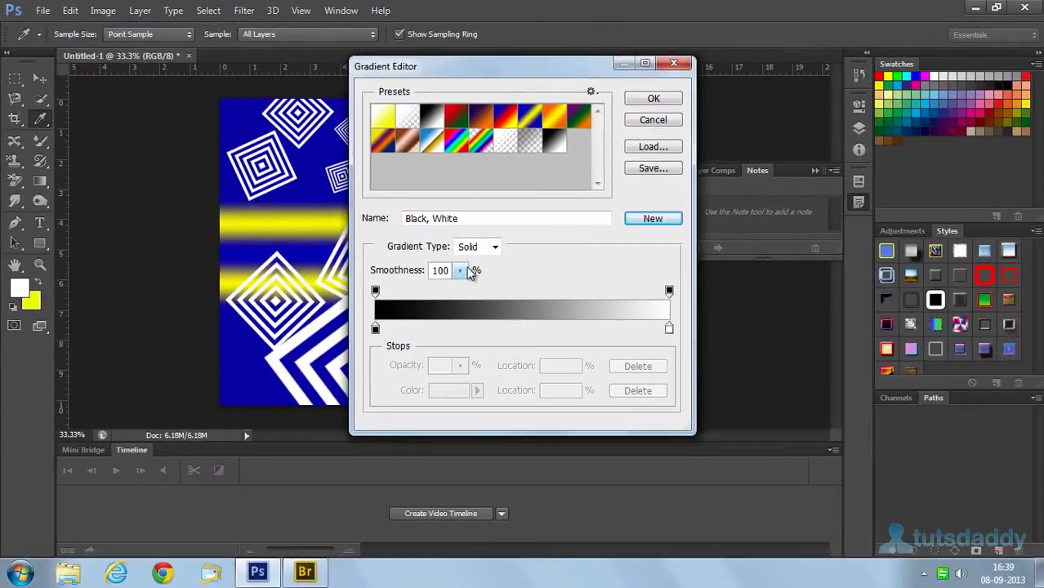
click(657, 335)
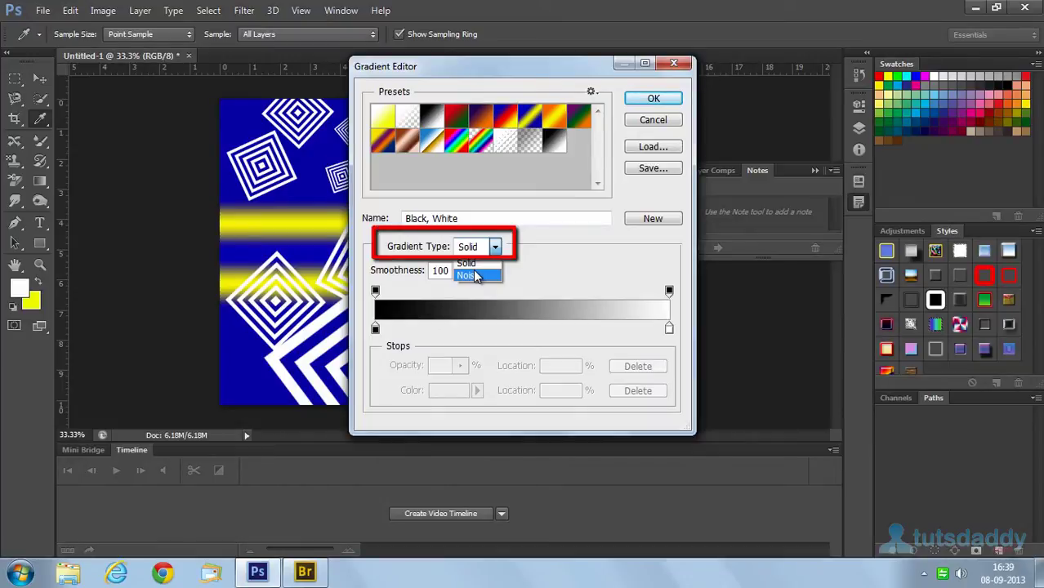
Add a red colour stop at 46% of the gradient
click(418, 327)
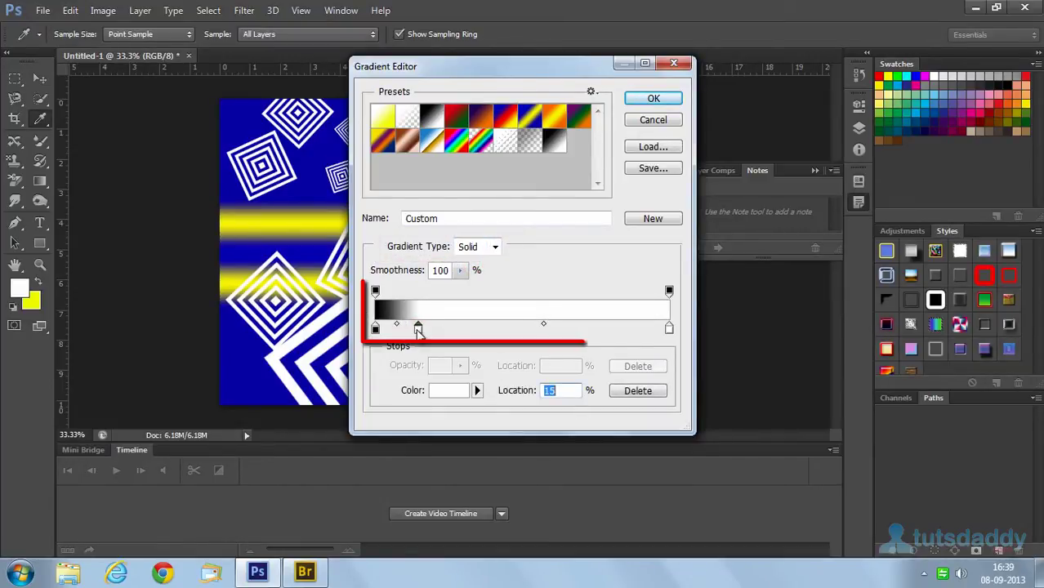
drag(418, 327, 512, 330)
double_click(510, 326)
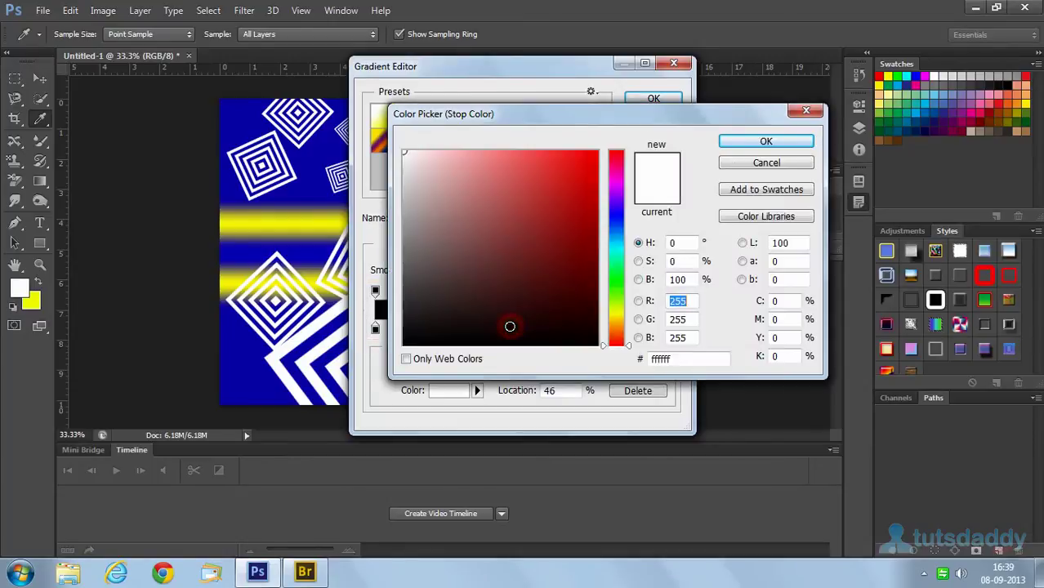
click(600, 137)
click(758, 141)
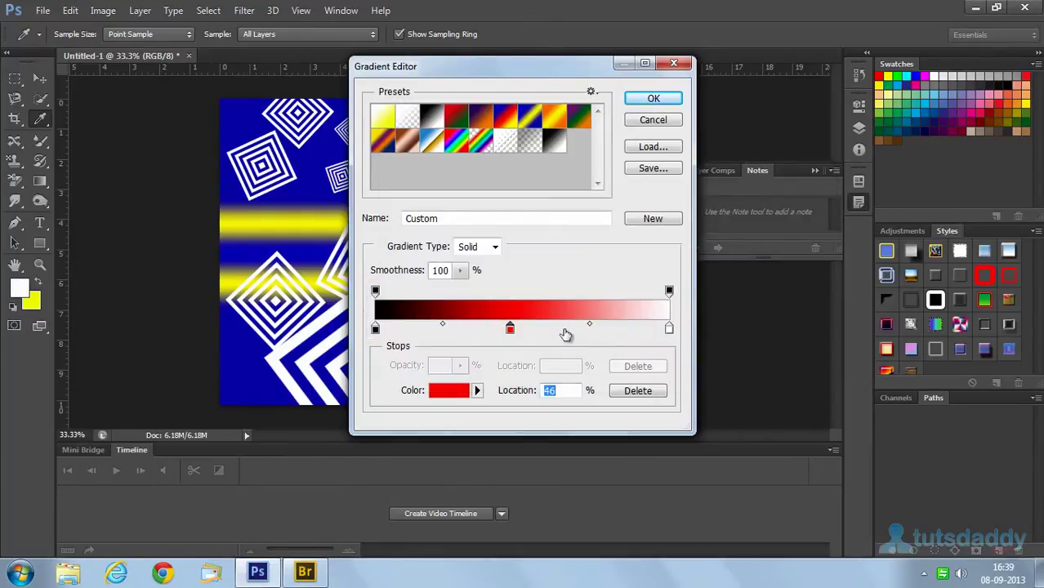
Add a yellow (fff600) colour stop at 82% of the gradient
click(618, 331)
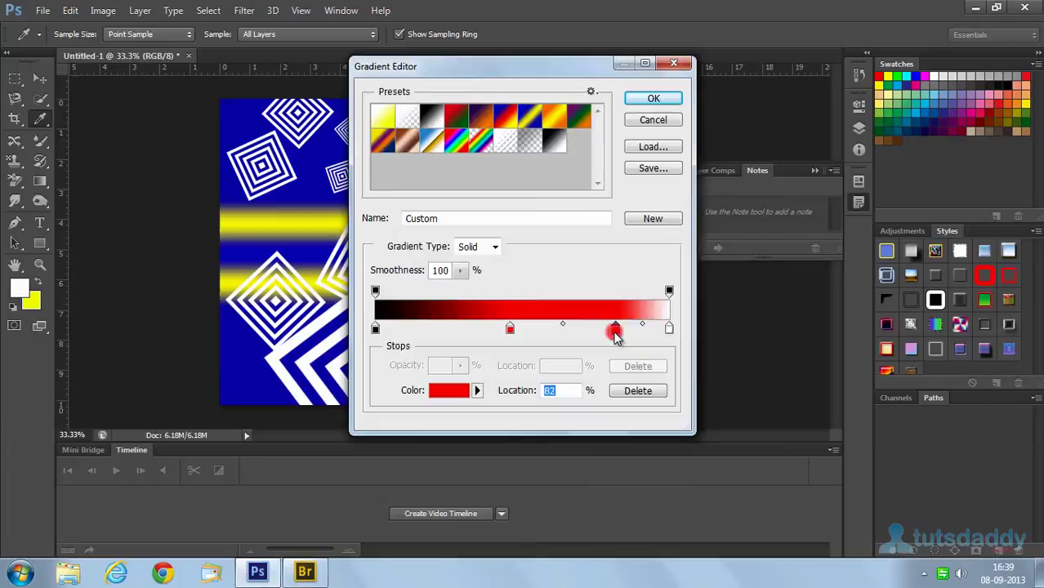
double_click(617, 332)
click(616, 315)
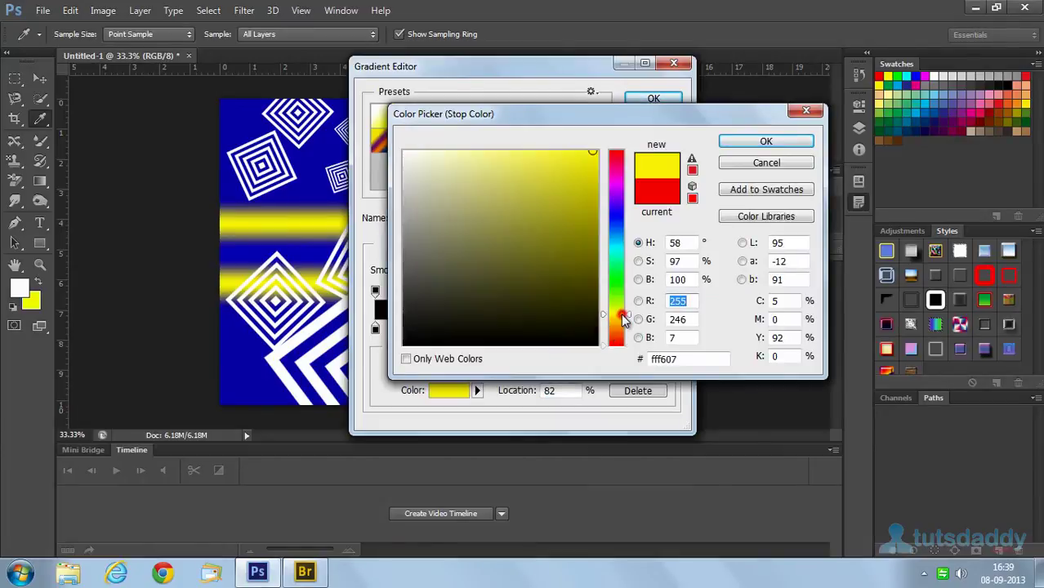
click(764, 140)
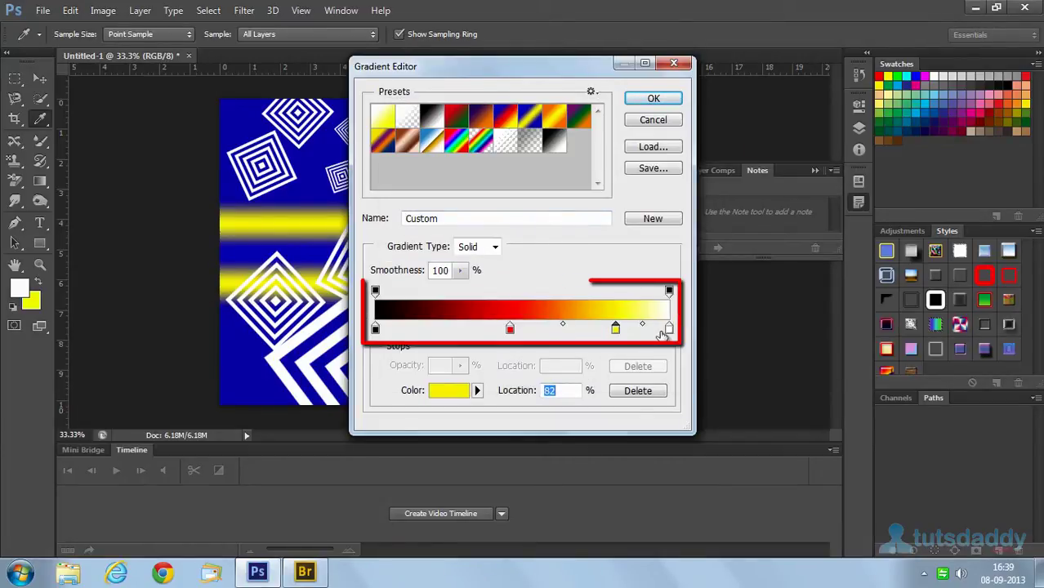
Make the gradient Noise type at roughness 100, randomize it and raise the red minimum
click(478, 247)
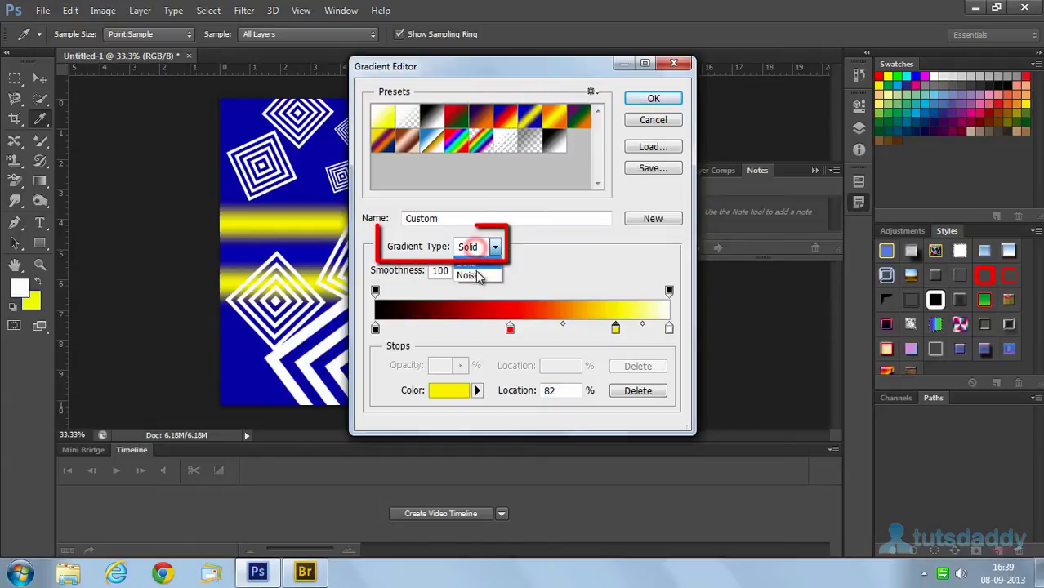
click(472, 273)
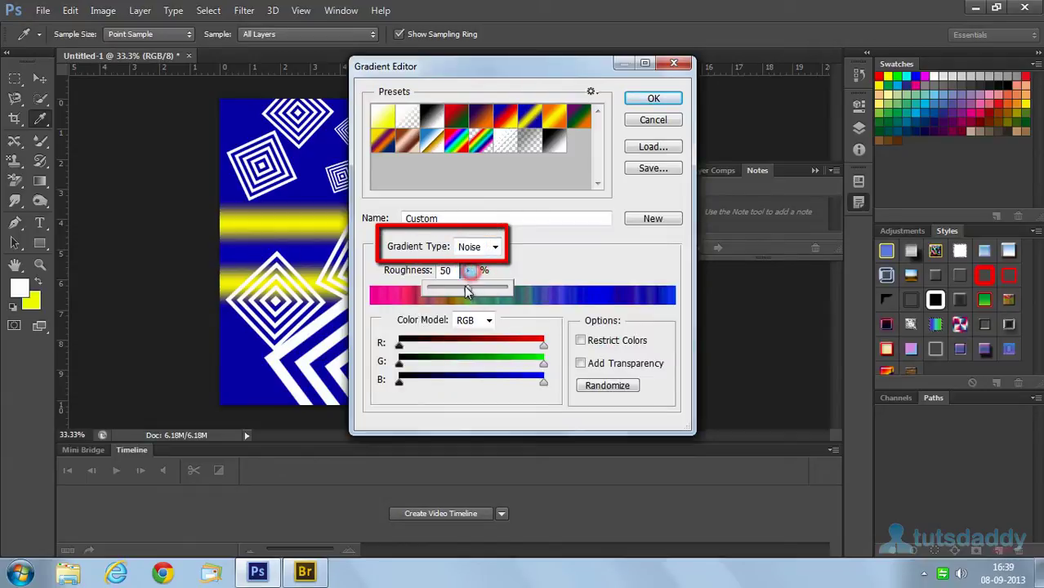
drag(467, 292, 509, 291)
click(645, 363)
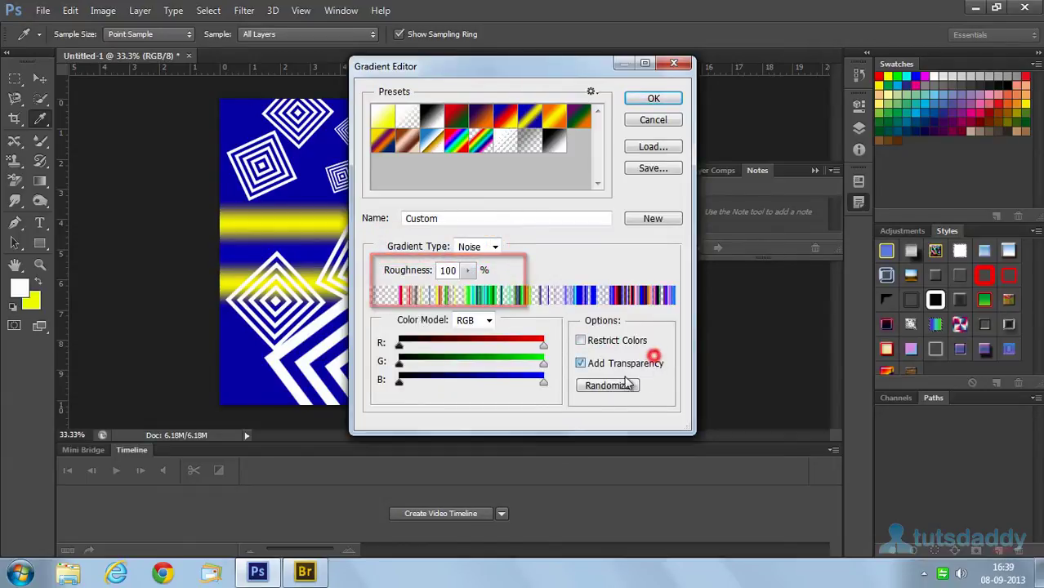
click(608, 386)
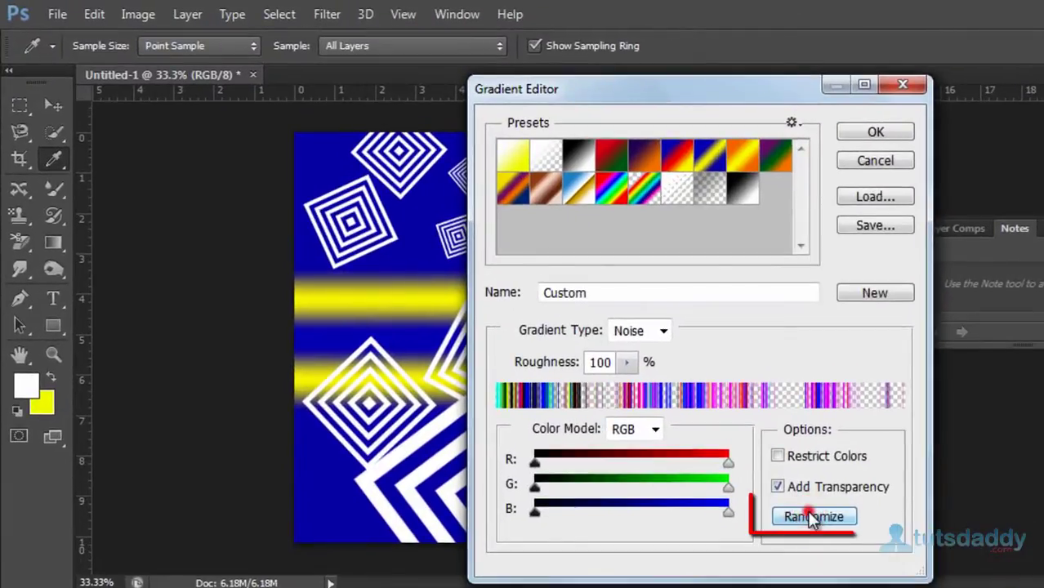
click(814, 518)
click(814, 518)
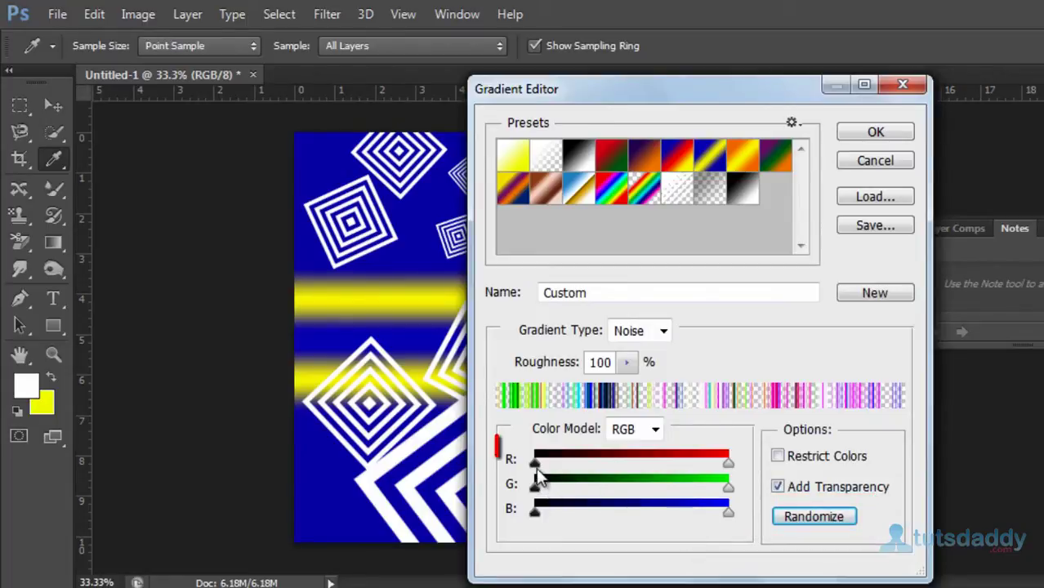
mouse_move(535, 463)
mouse_down()
mouse_move(619, 464)
mouse_move(577, 491)
mouse_move(653, 494)
mouse_move(587, 504)
mouse_up()
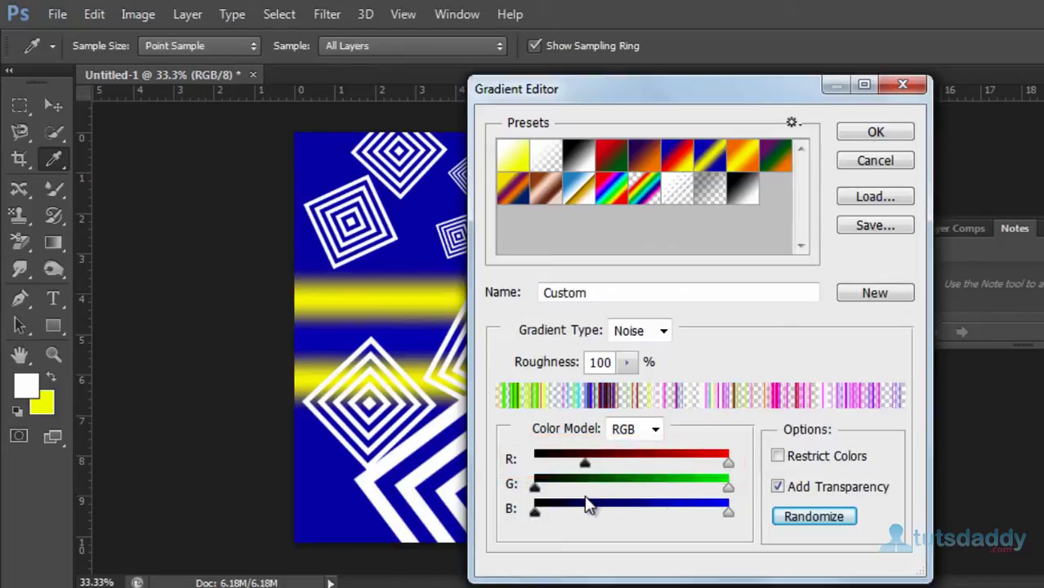
Switch briefly to Solid, return to Noise, and turn off Add Transparency
click(657, 332)
click(654, 350)
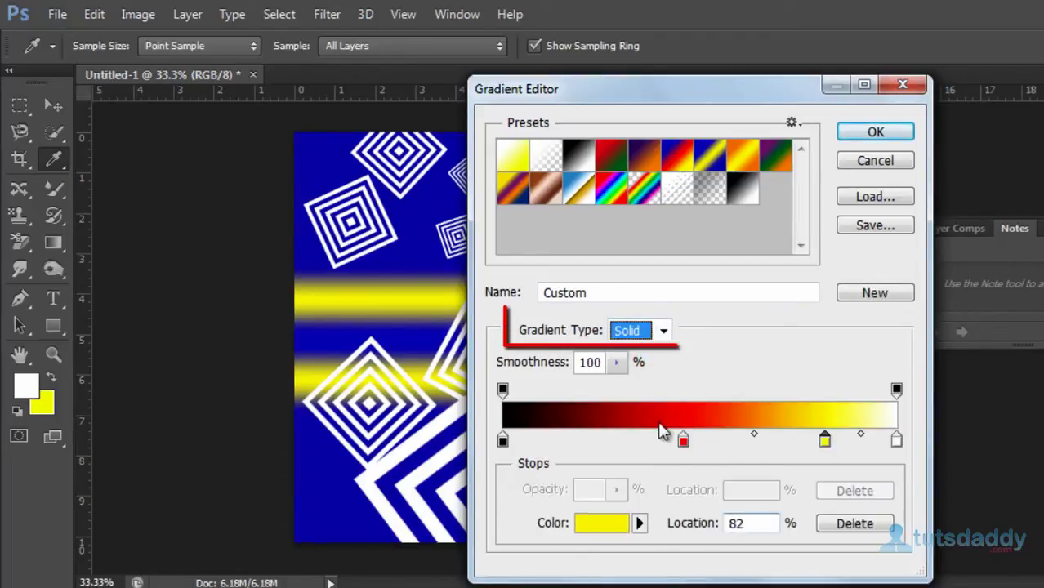
click(618, 363)
click(617, 384)
click(661, 330)
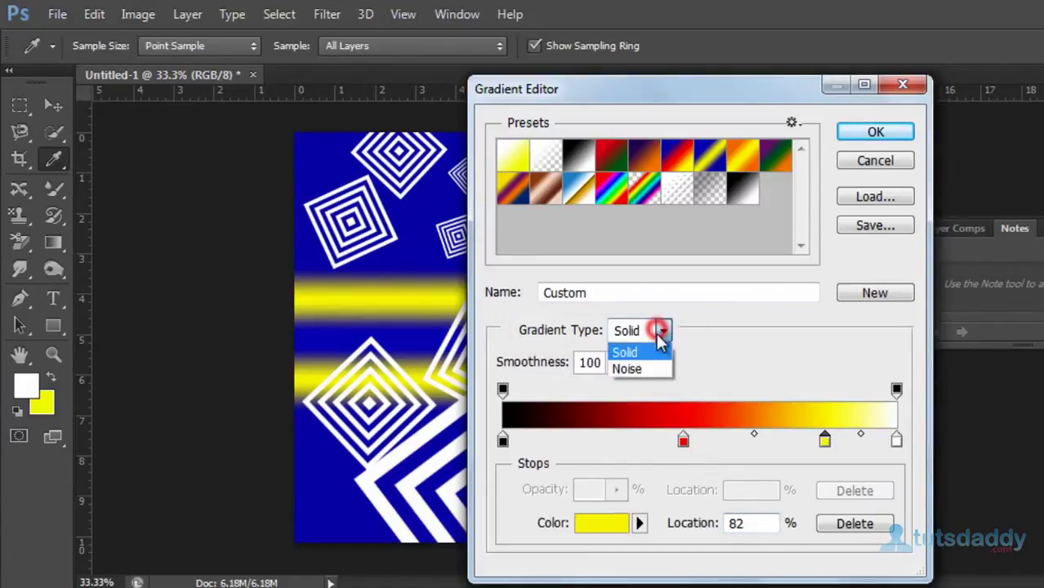
click(654, 367)
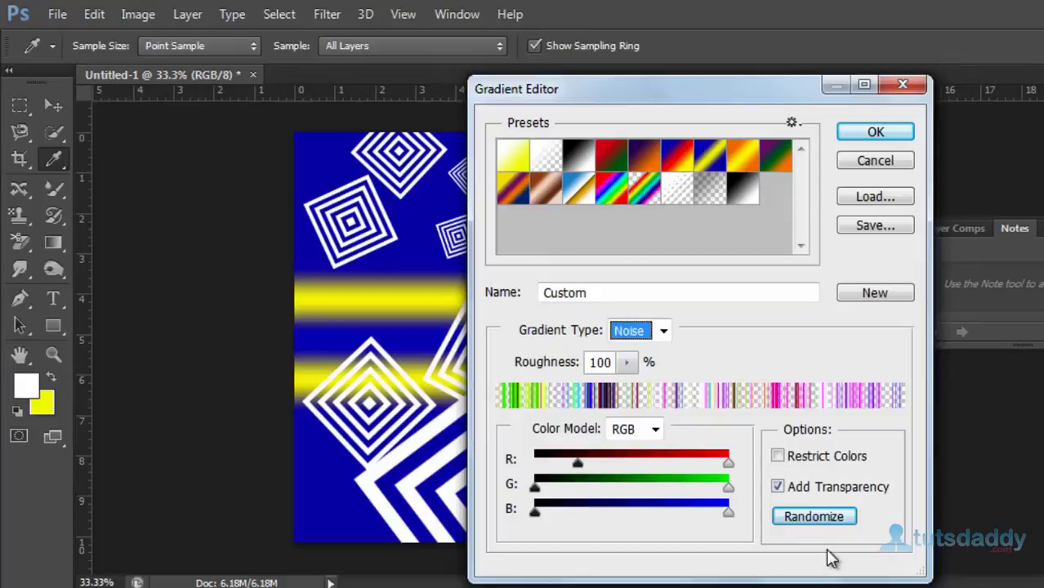
click(779, 487)
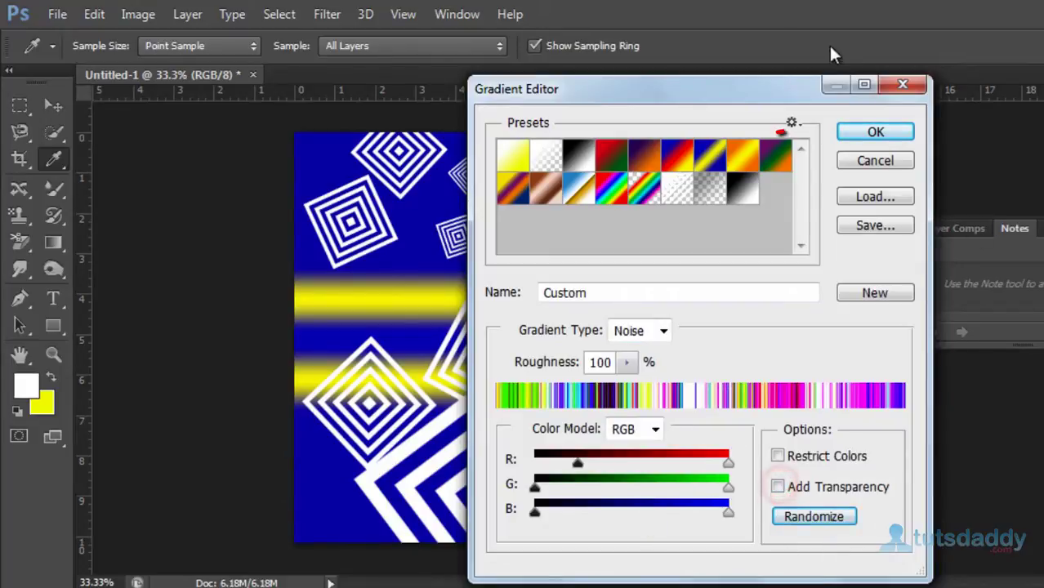
Accept the noise gradient and drag it top to bottom for horizontal multicoloured stripes
click(872, 133)
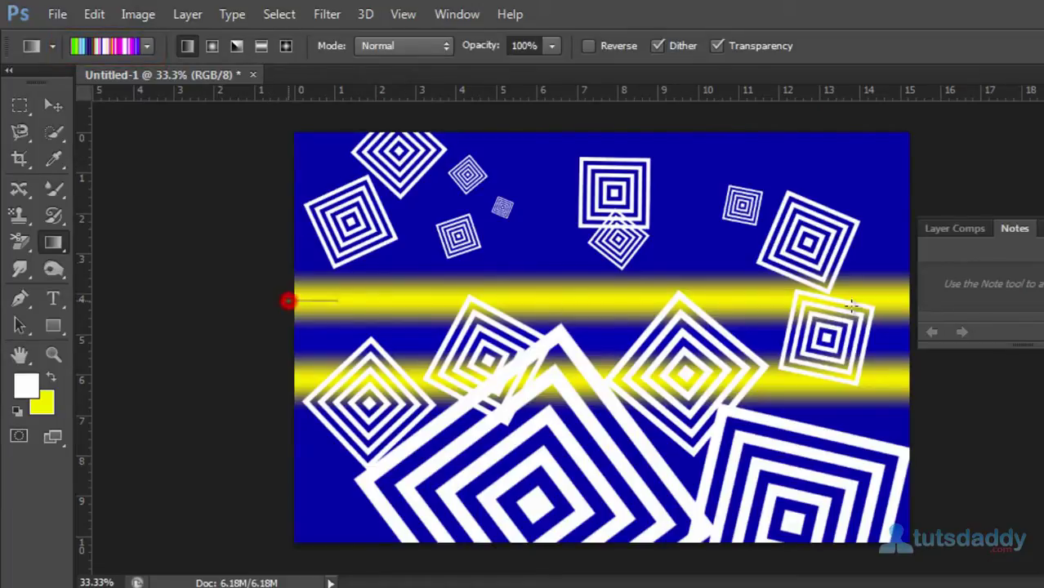
drag(851, 305, 915, 302)
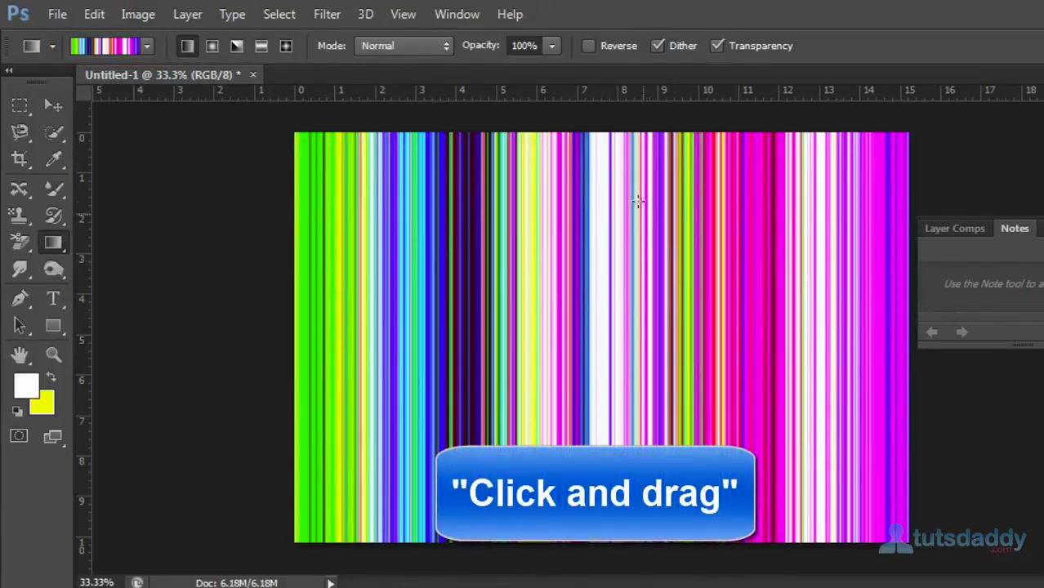
drag(608, 165, 610, 563)
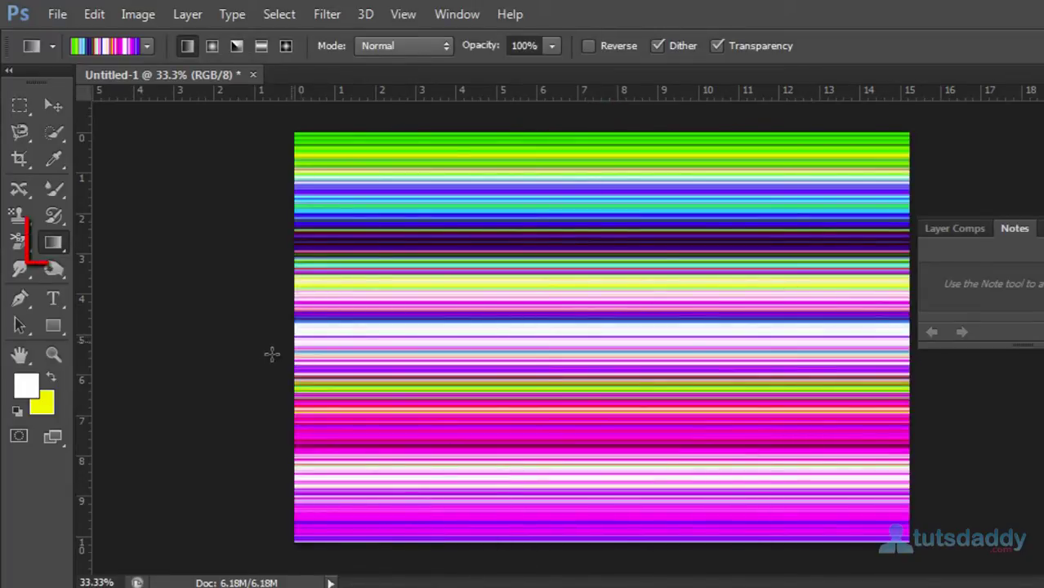
Open the portrait photo 93914032872421984860.jpg of the woman in the blue scarf
right_click(65, 245)
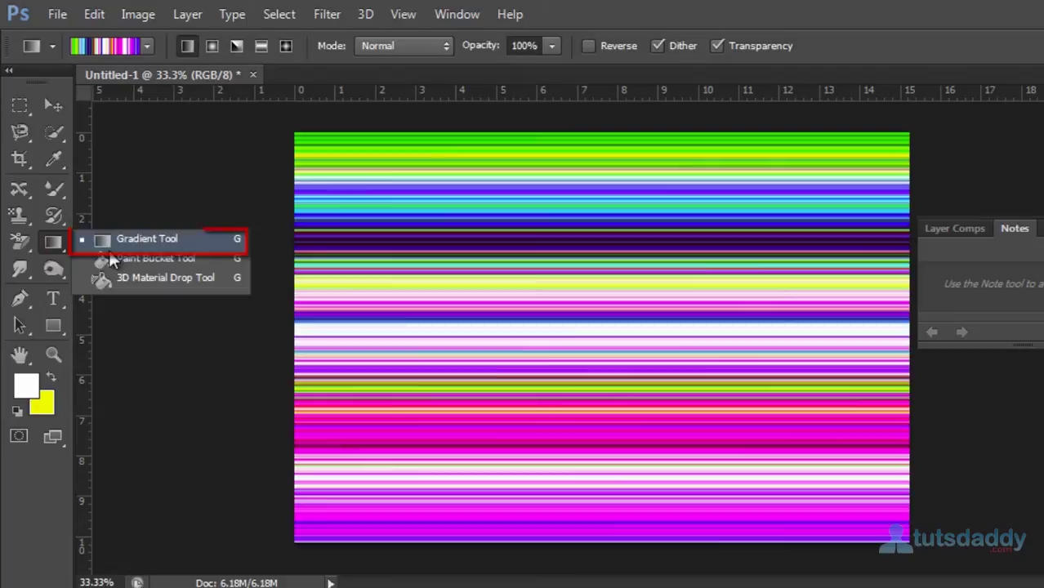
click(155, 236)
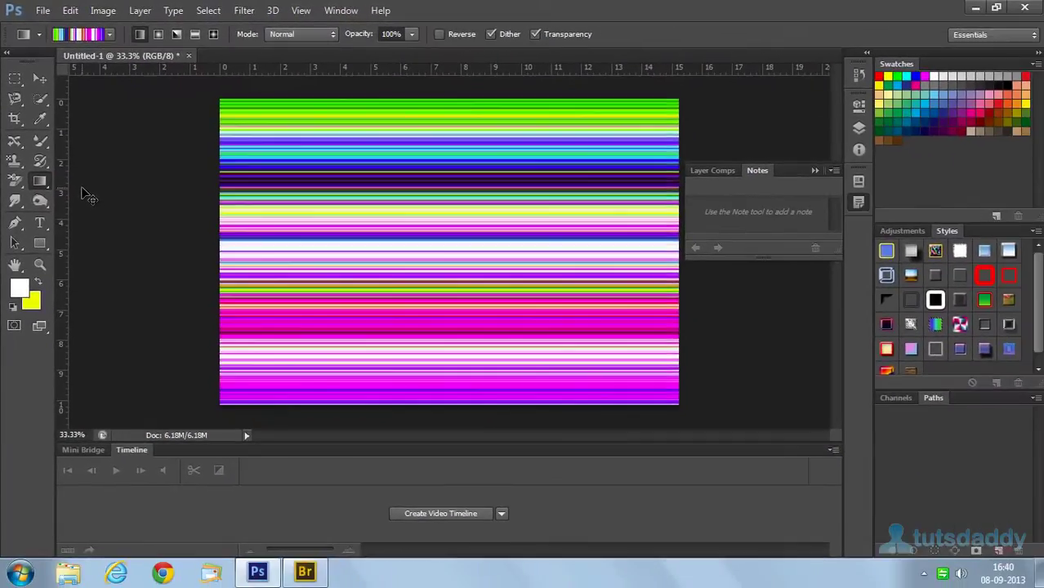
key(ctrl+o)
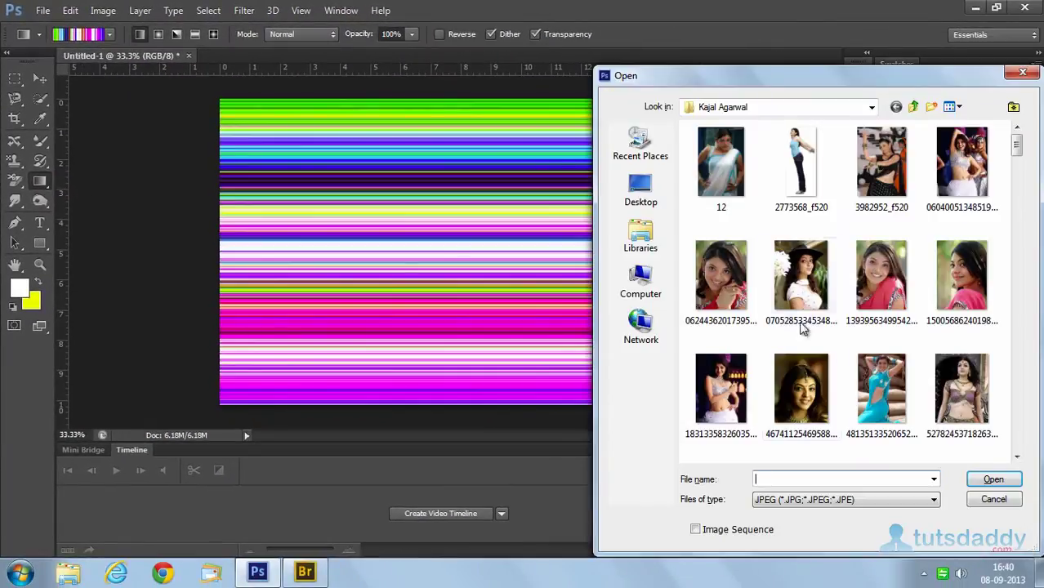
click(786, 274)
scroll(778, 335, down, 1)
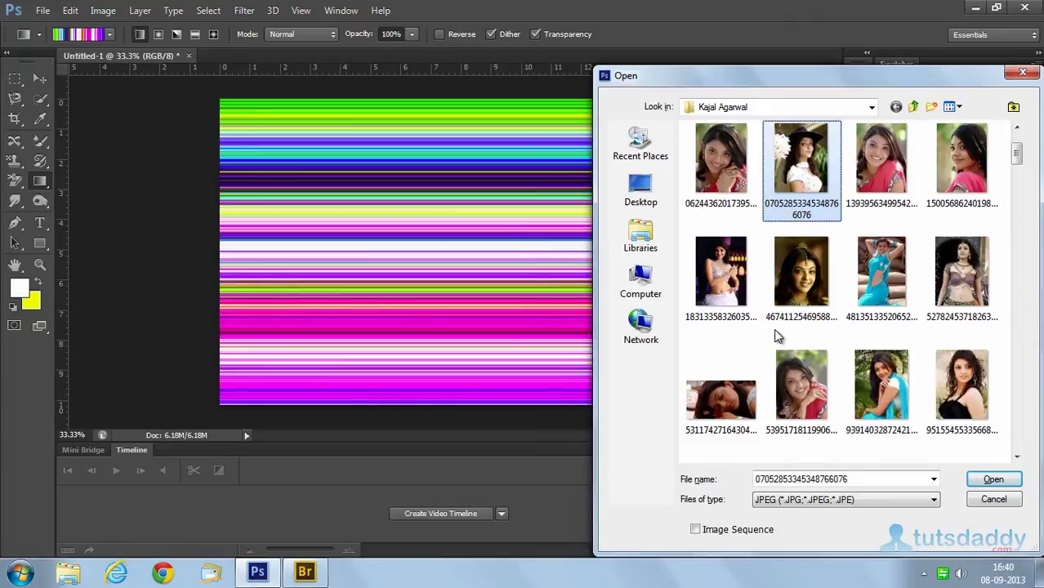
scroll(778, 335, down, 1)
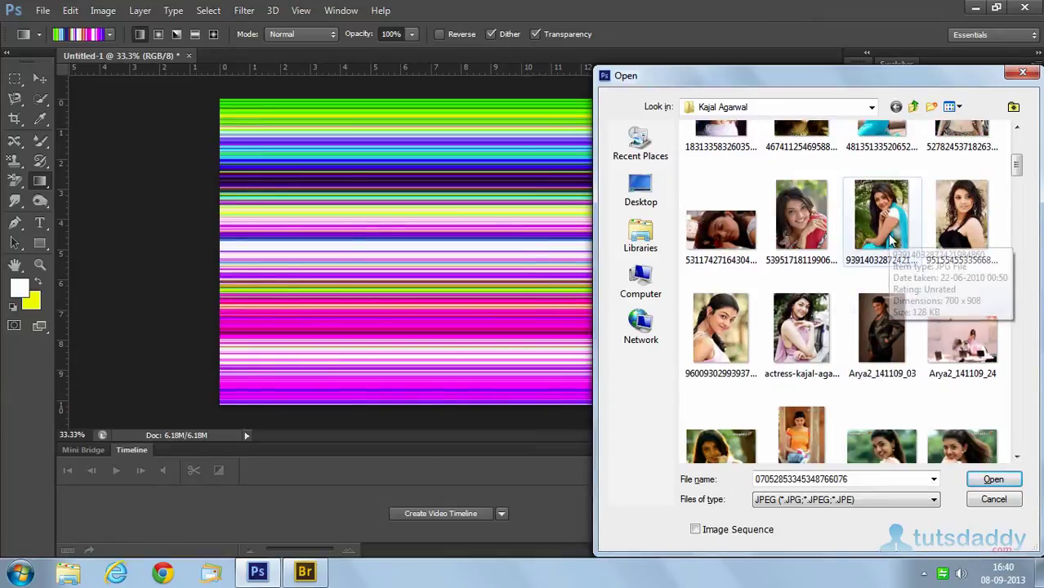
double_click(734, 269)
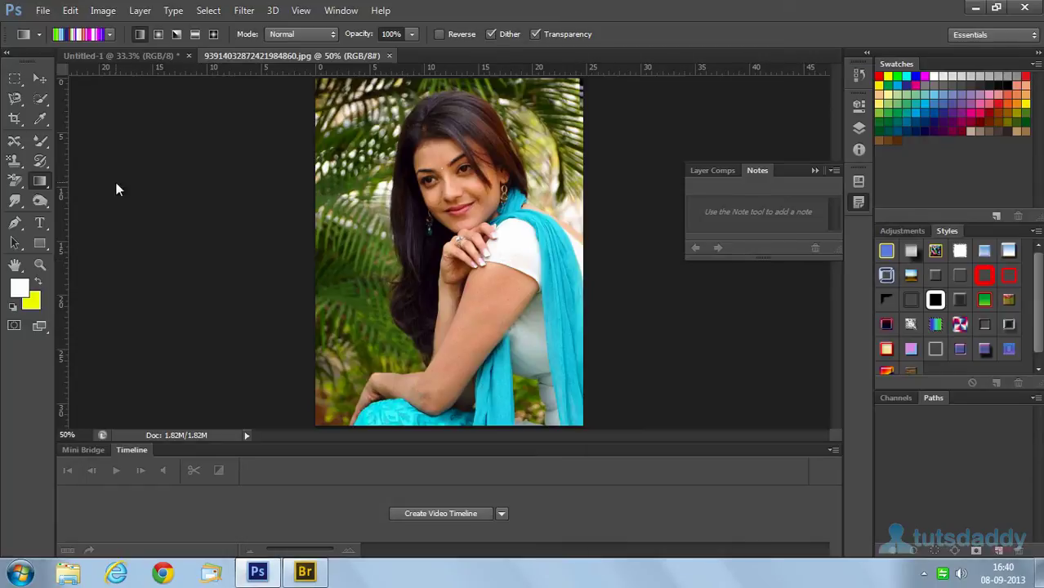
Open the alpine lake landscape photo and return to the portrait document
key(ctrl+o)
double_click(955, 382)
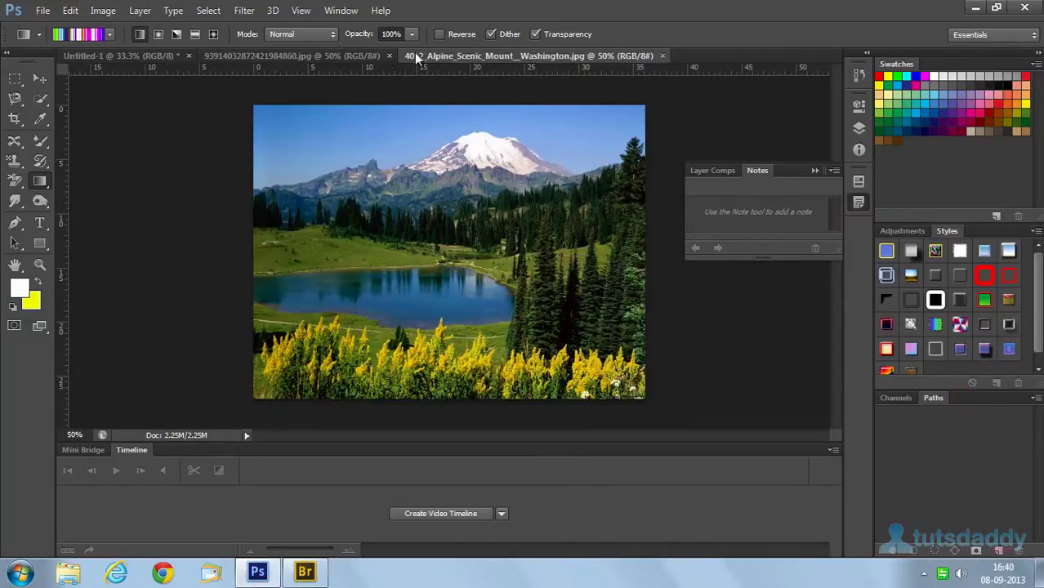
click(352, 55)
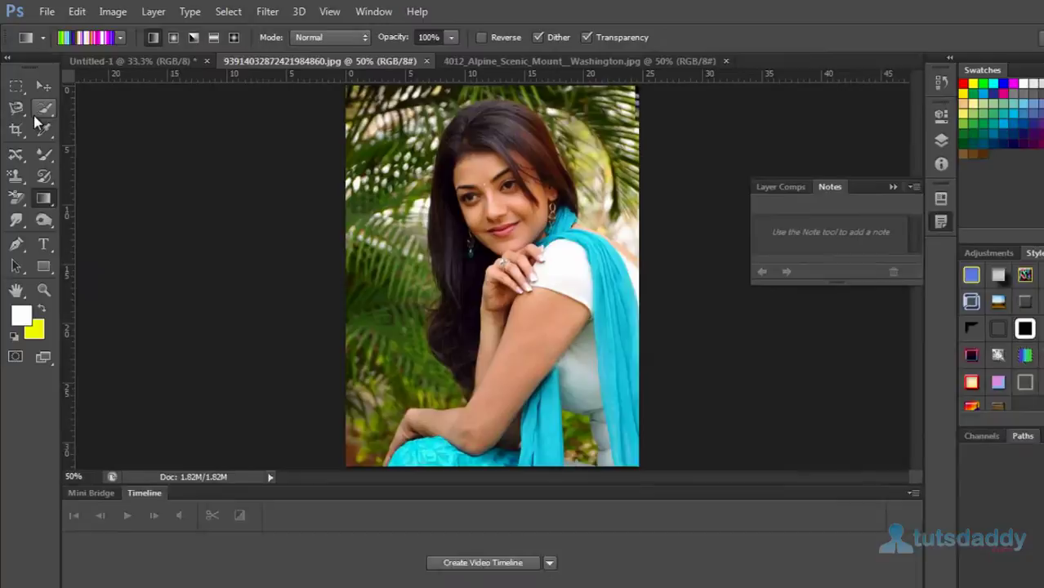
Quick-select the woman's face, body, scarf and hair, excluding the background above her
click(40, 98)
drag(503, 146, 572, 274)
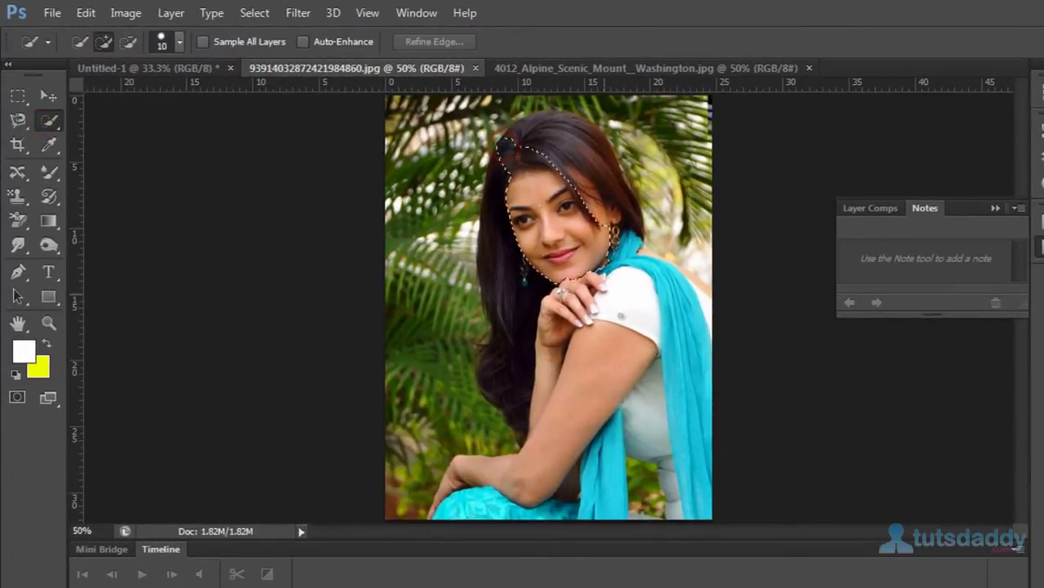
mouse_move(626, 437)
mouse_down()
mouse_move(637, 474)
mouse_move(676, 500)
mouse_move(686, 490)
mouse_move(688, 334)
mouse_move(572, 163)
mouse_up()
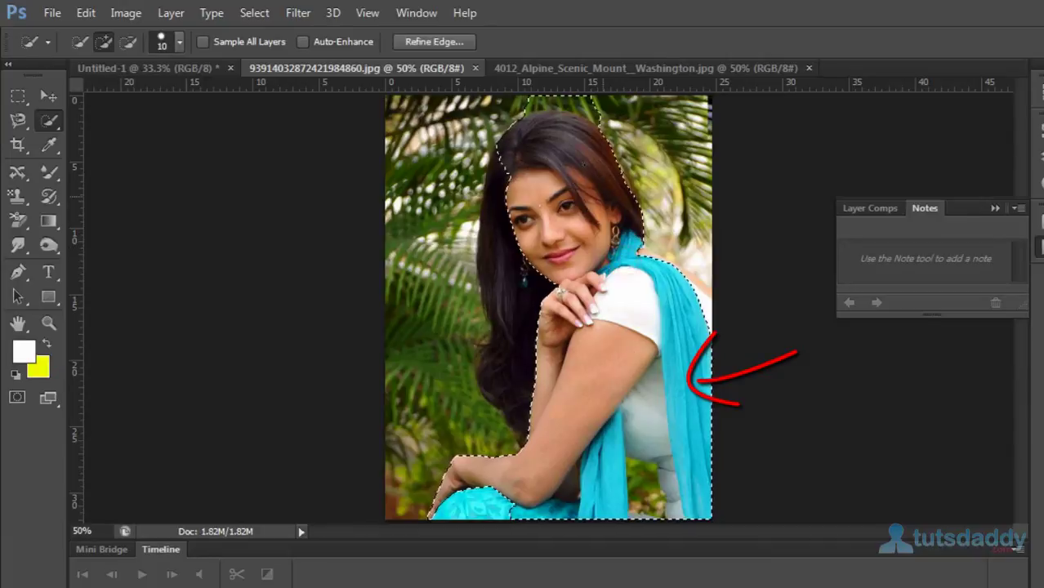
key(alt)
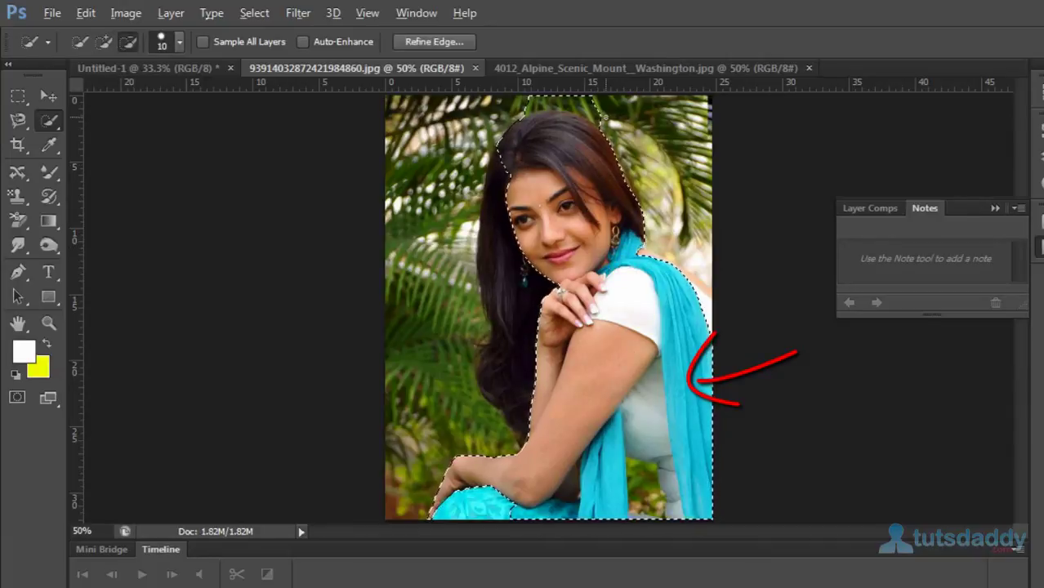
drag(605, 116, 521, 107)
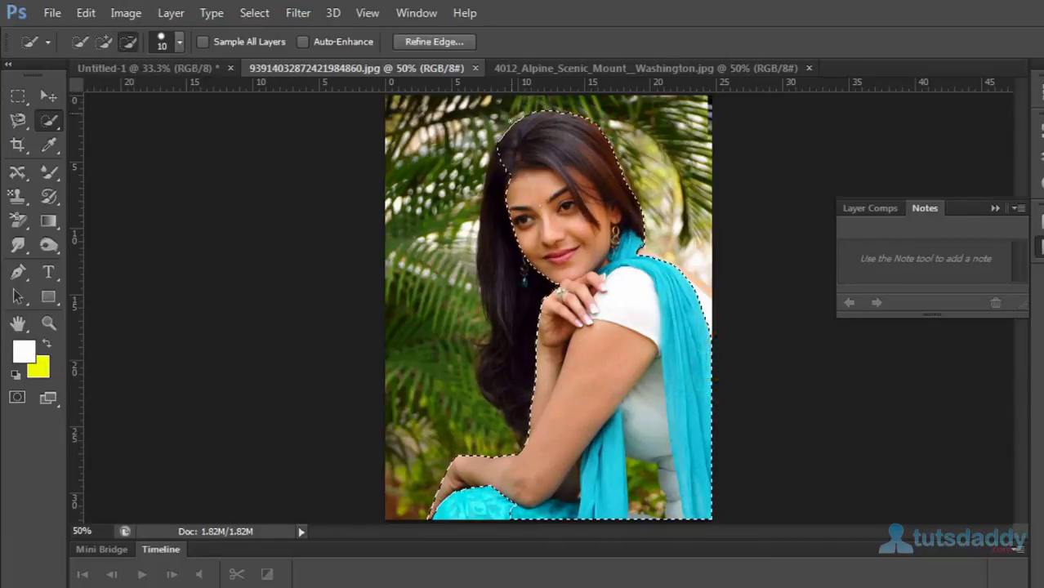
mouse_move(501, 143)
mouse_down()
mouse_move(486, 261)
mouse_move(506, 329)
mouse_move(492, 359)
mouse_move(523, 429)
mouse_move(494, 491)
mouse_up()
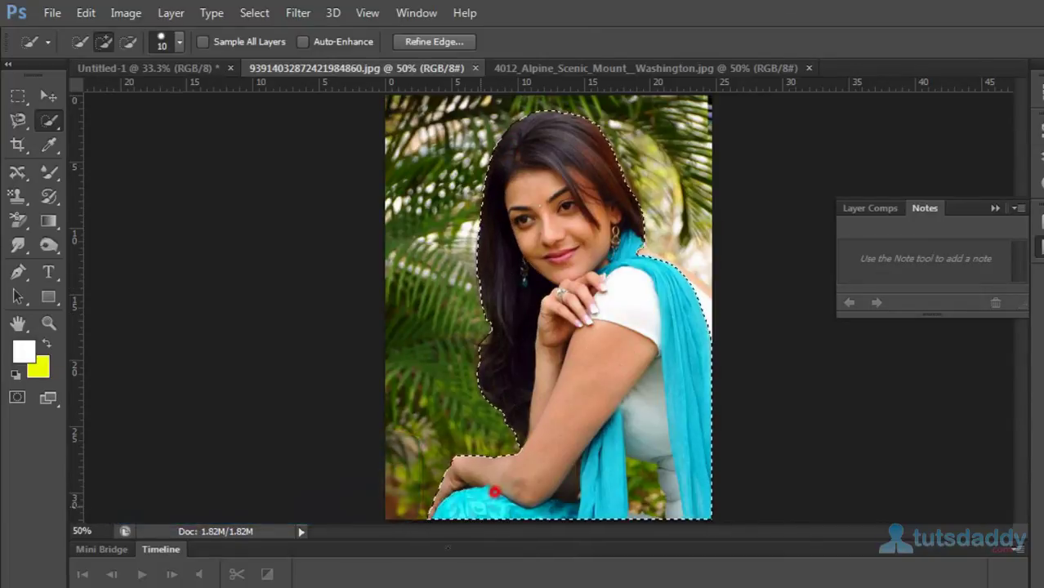
Refine the edge with Smooth 26 and Decontaminate Colors, outputting to a new layer
click(453, 42)
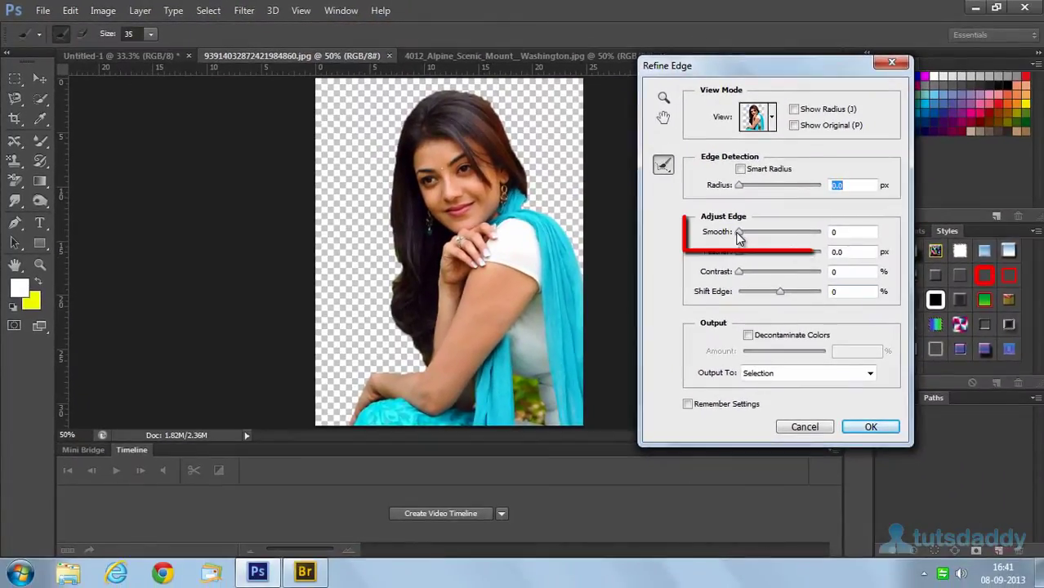
drag(739, 232, 759, 232)
click(748, 335)
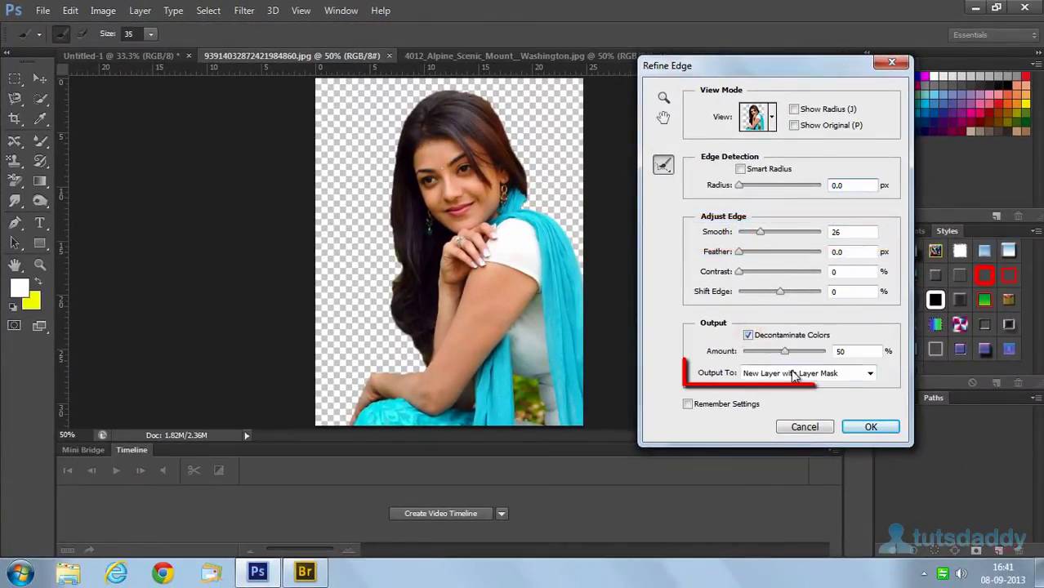
click(792, 374)
click(776, 400)
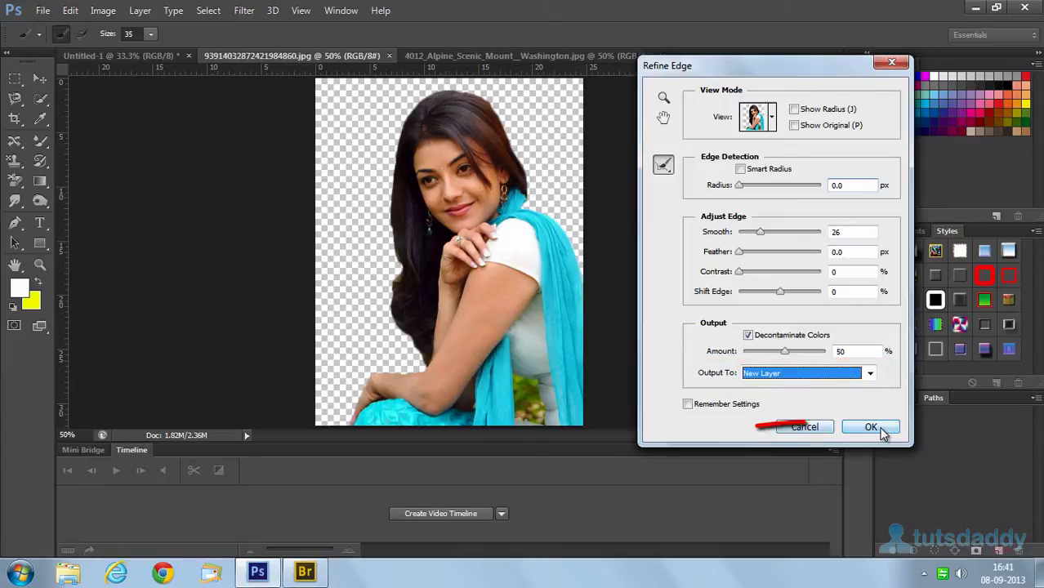
click(871, 427)
Float both documents and drag the cut-out portrait into the mountain-lake scene
click(42, 78)
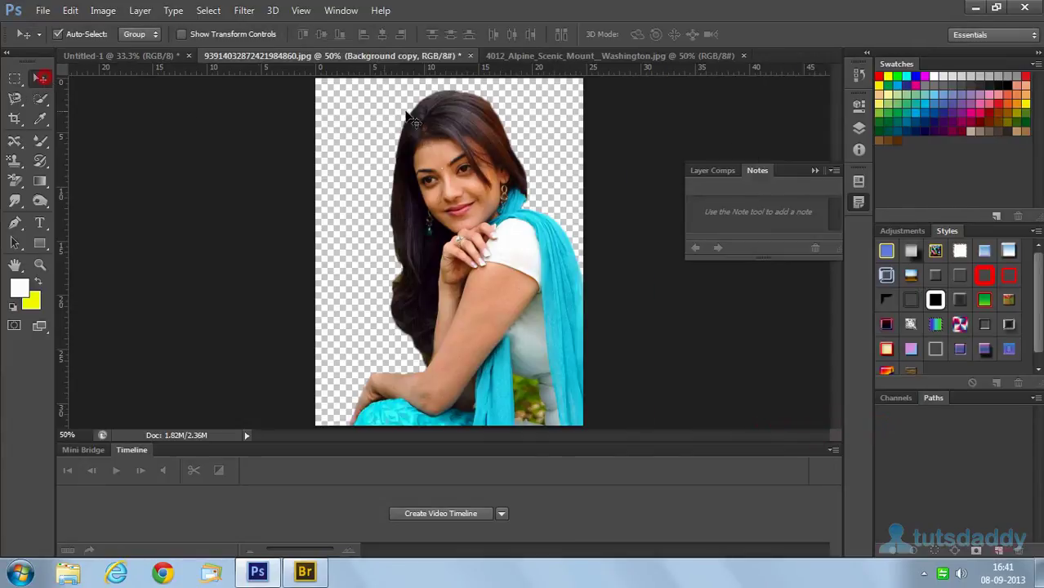
drag(523, 54, 604, 181)
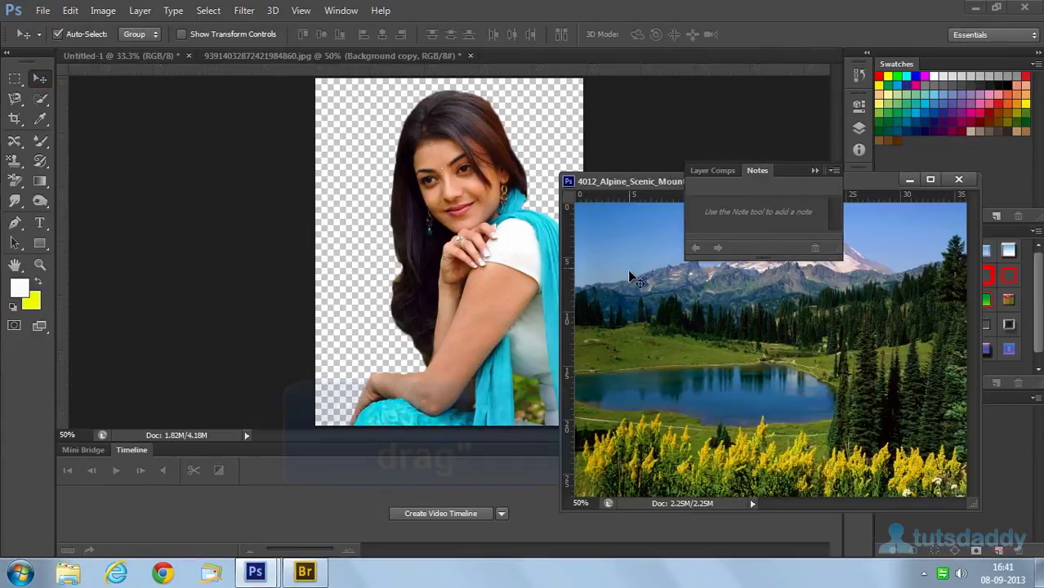
drag(327, 56, 178, 162)
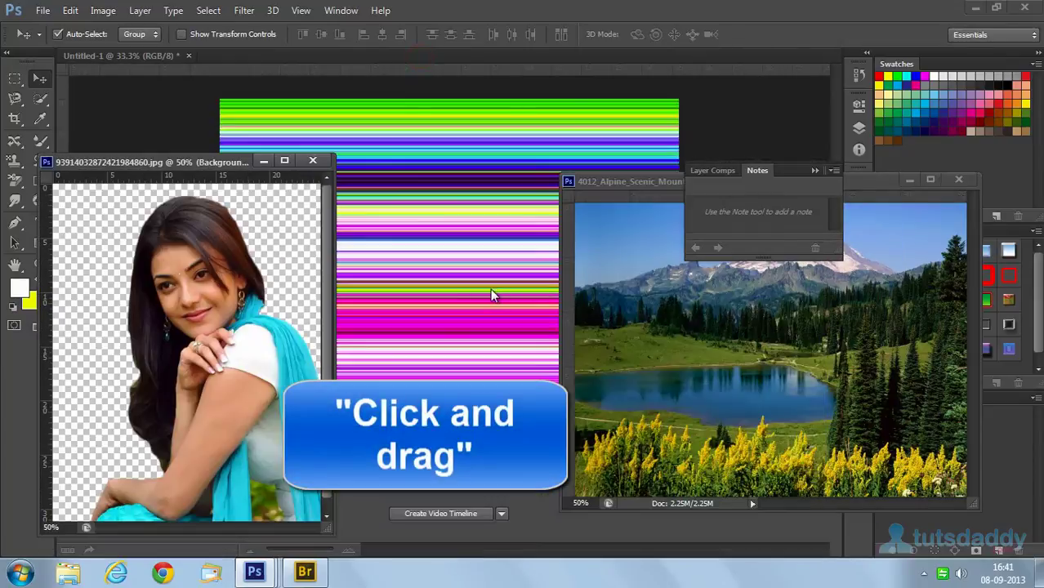
drag(260, 296, 808, 385)
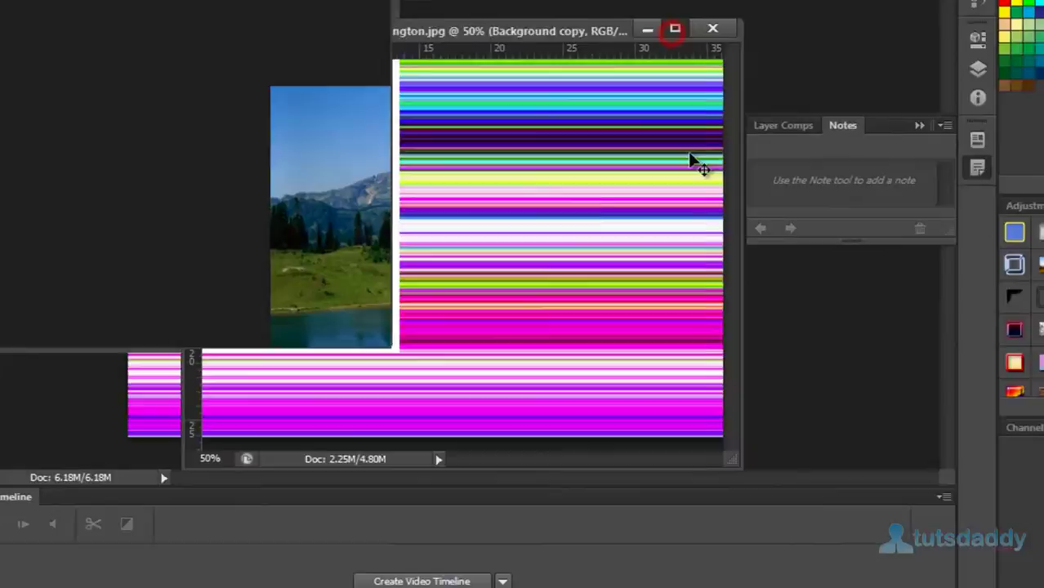
click(648, 98)
drag(541, 282, 627, 179)
Scale the portrait down with Free Transform and position it on the right side
key(ctrl+t)
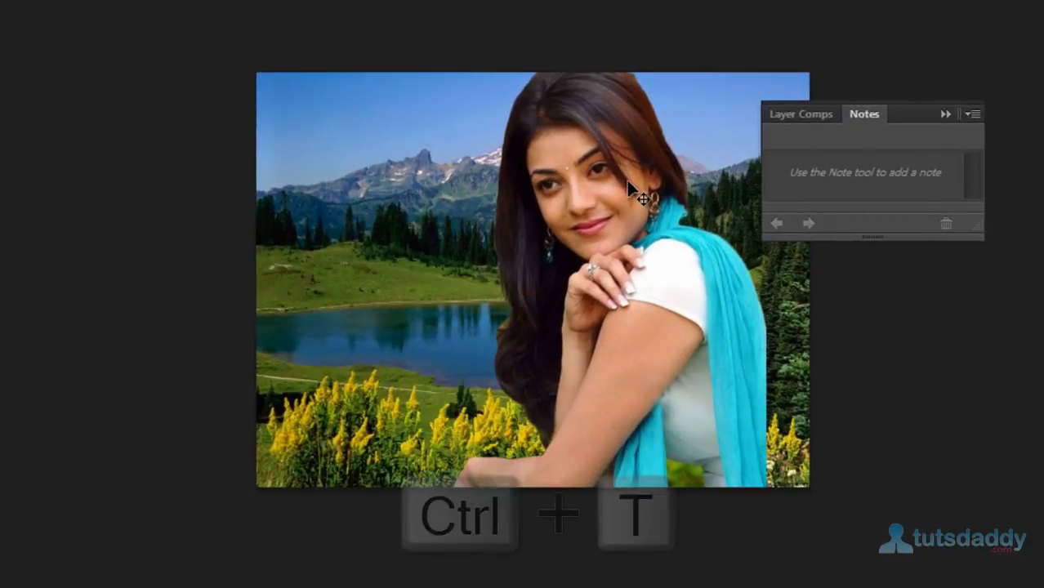
drag(765, 59, 707, 144)
drag(604, 317, 687, 283)
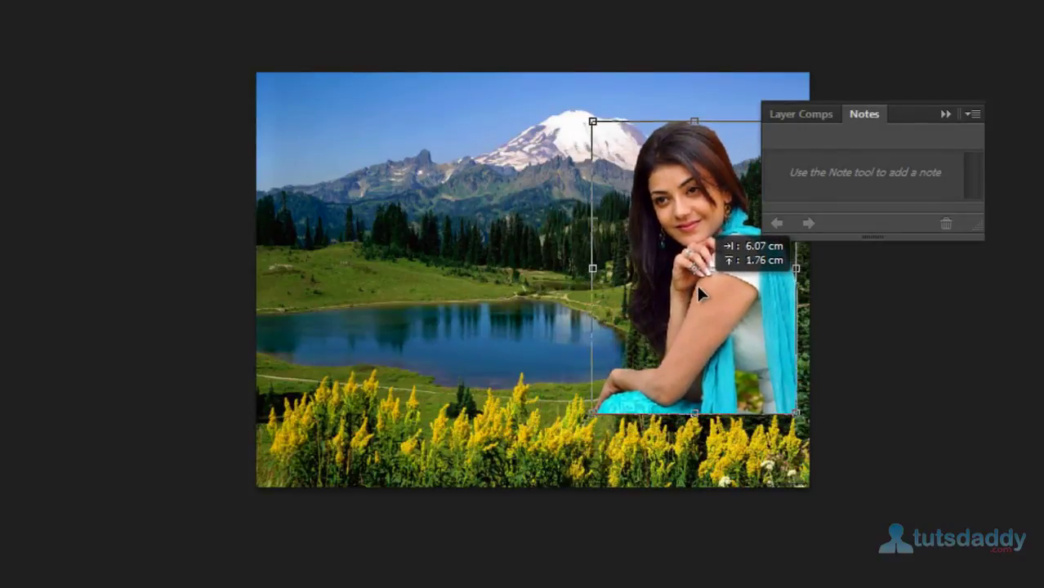
drag(698, 287, 711, 286)
drag(890, 115, 1043, 78)
key(Return)
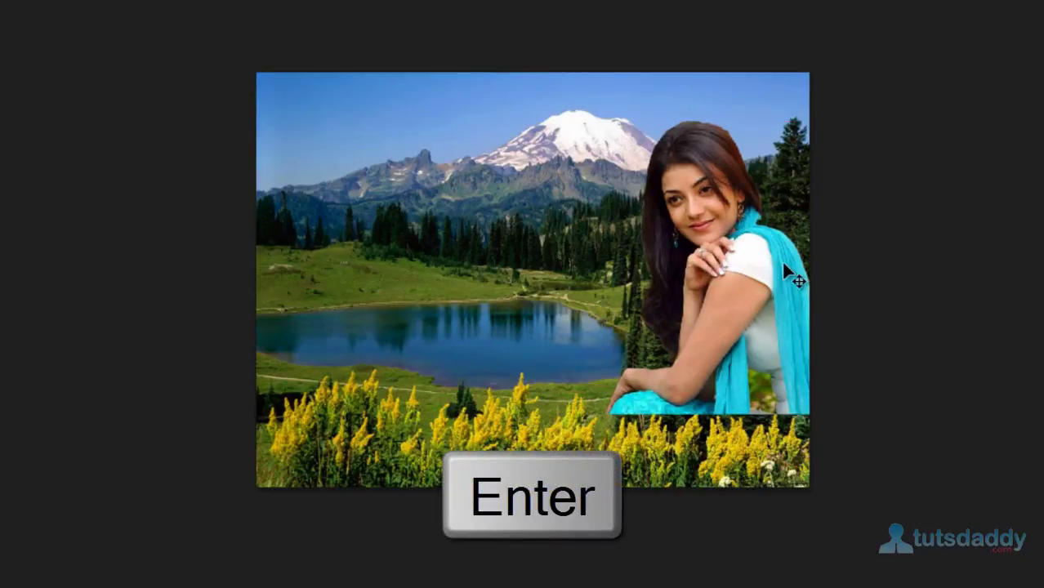
Cycle through the full-screen modes and back to standard screen view
key(f)
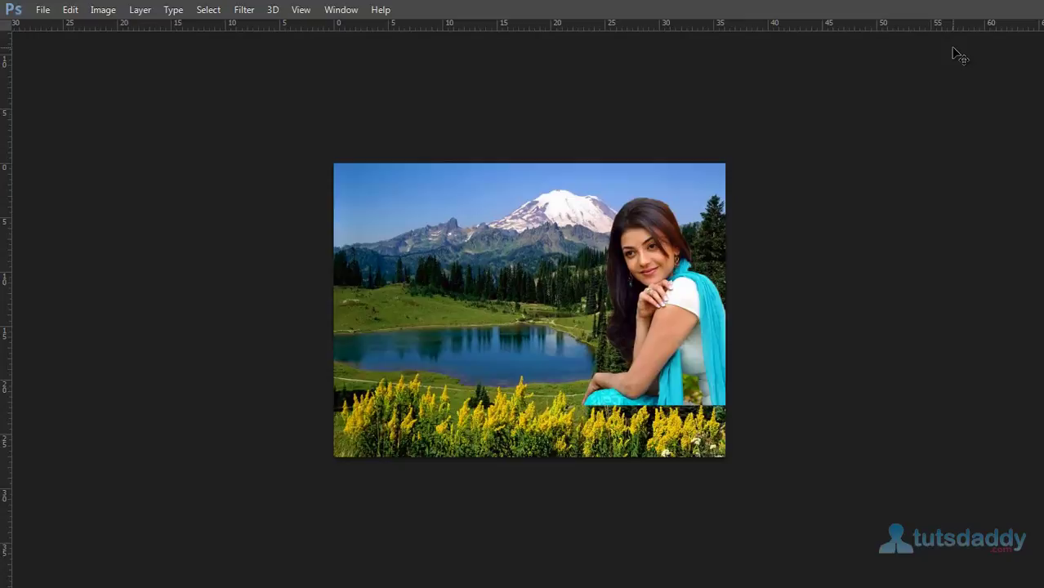
key(f)
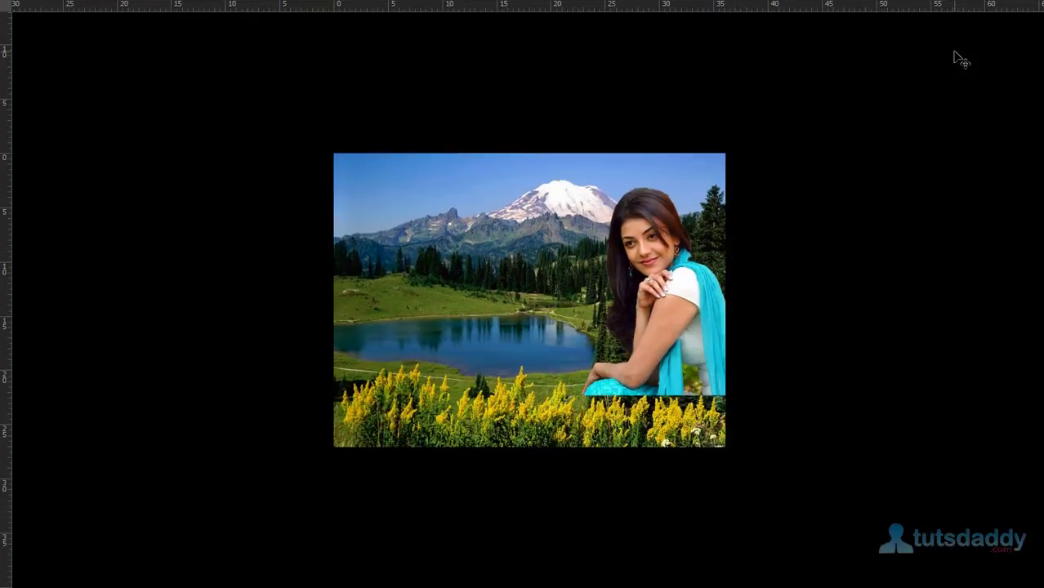
key(f)
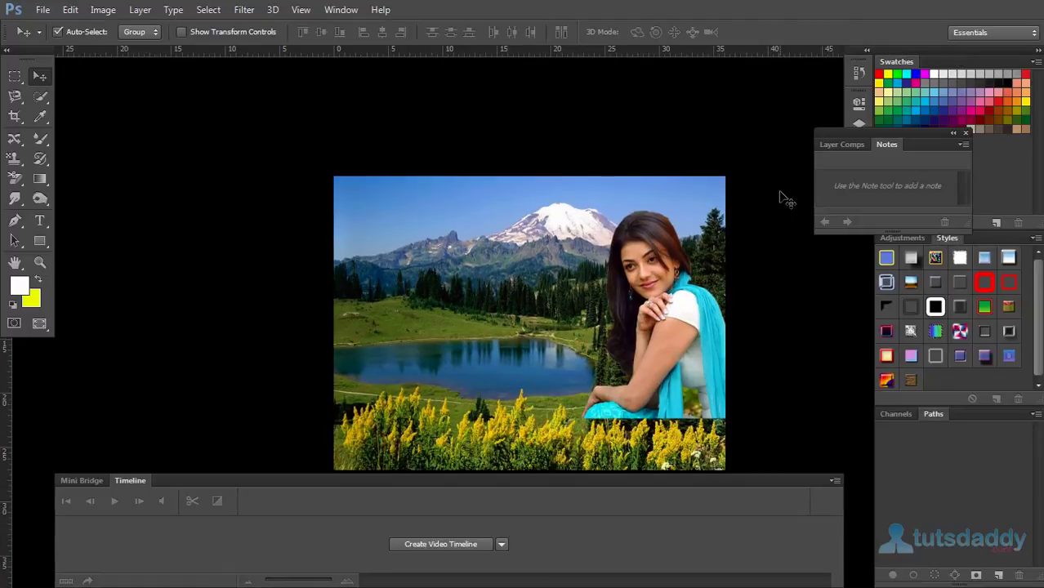
Add a layer mask to the Background copy portrait layer
click(964, 134)
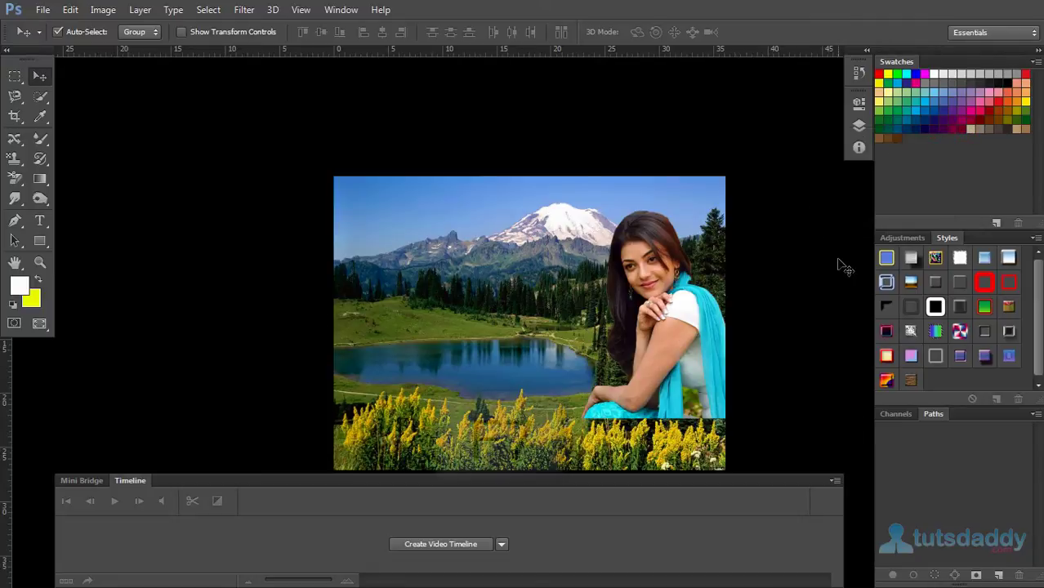
key(F7)
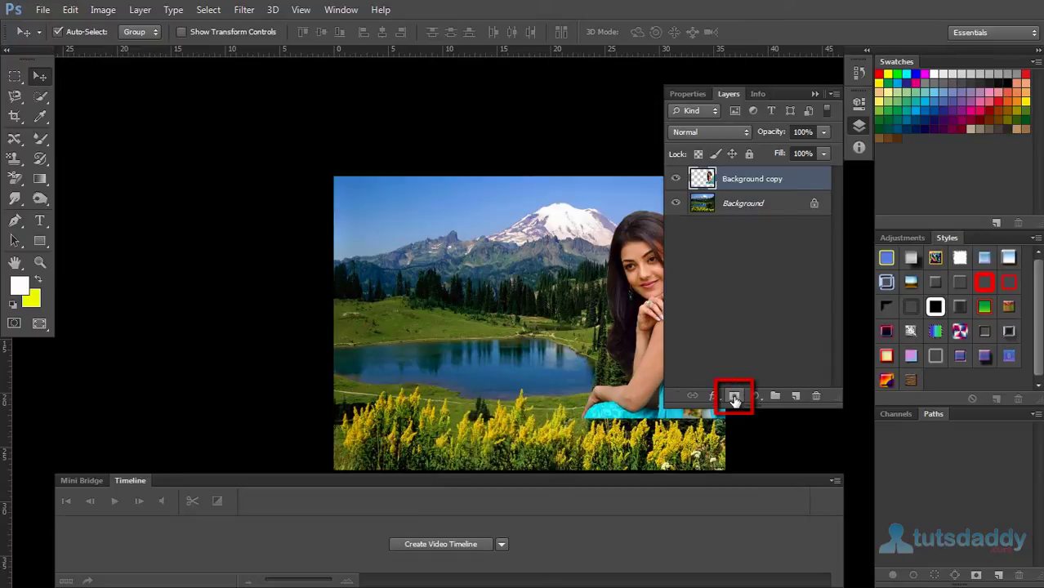
click(734, 397)
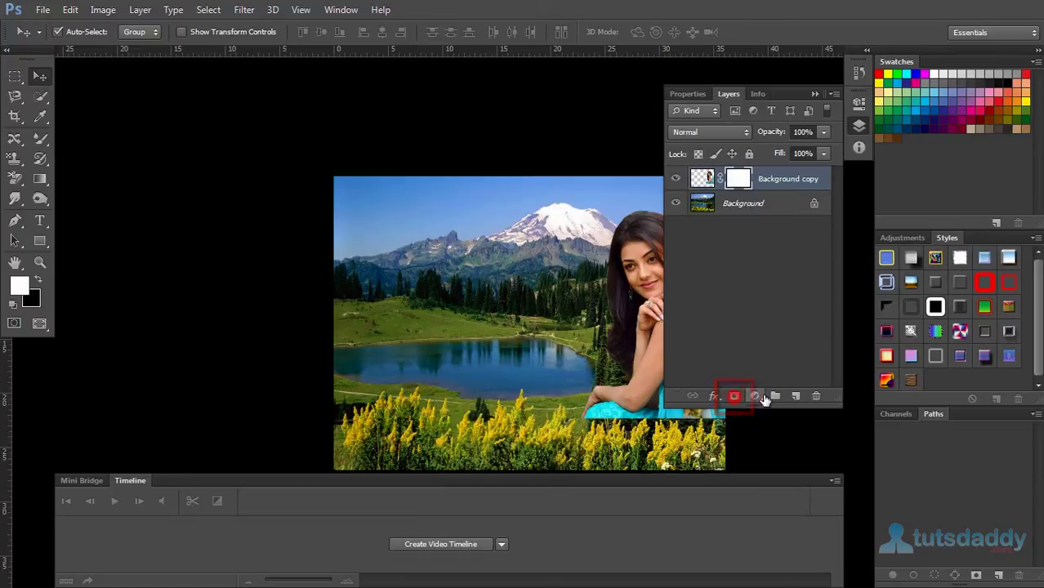
Drag a Black, White gradient on the mask so her lower body fades out
click(40, 181)
click(108, 31)
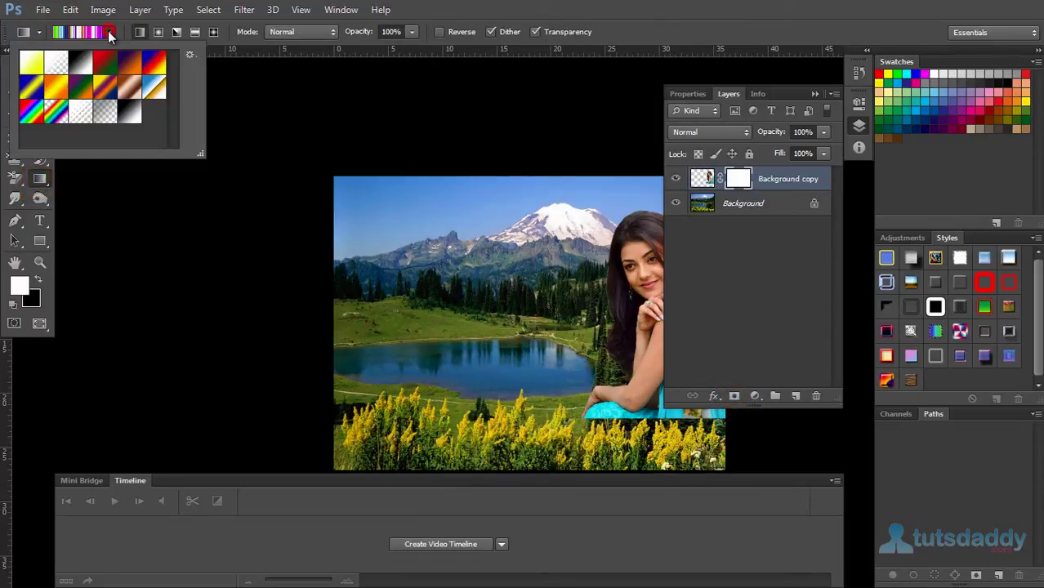
click(79, 62)
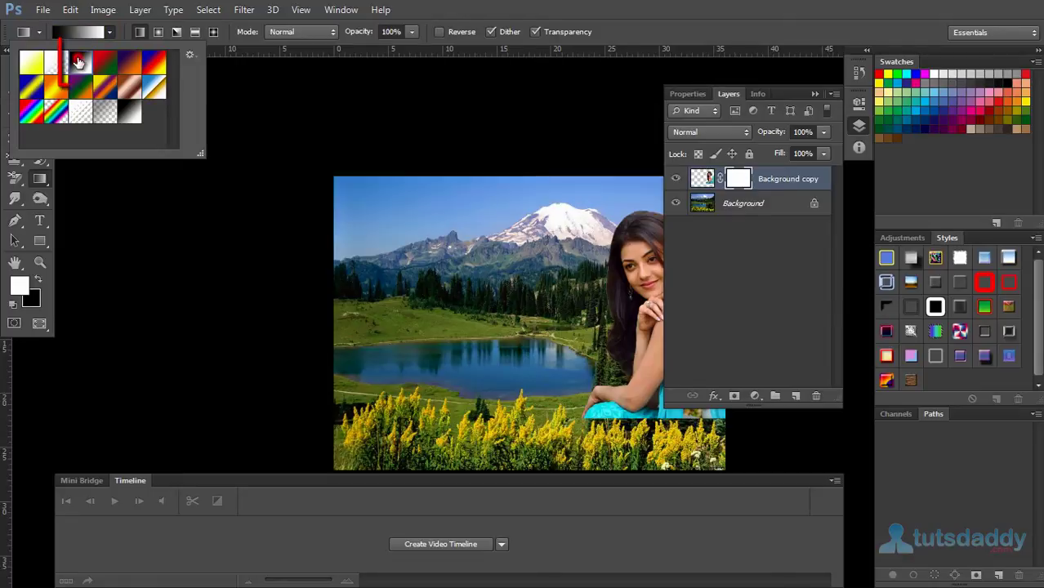
click(442, 4)
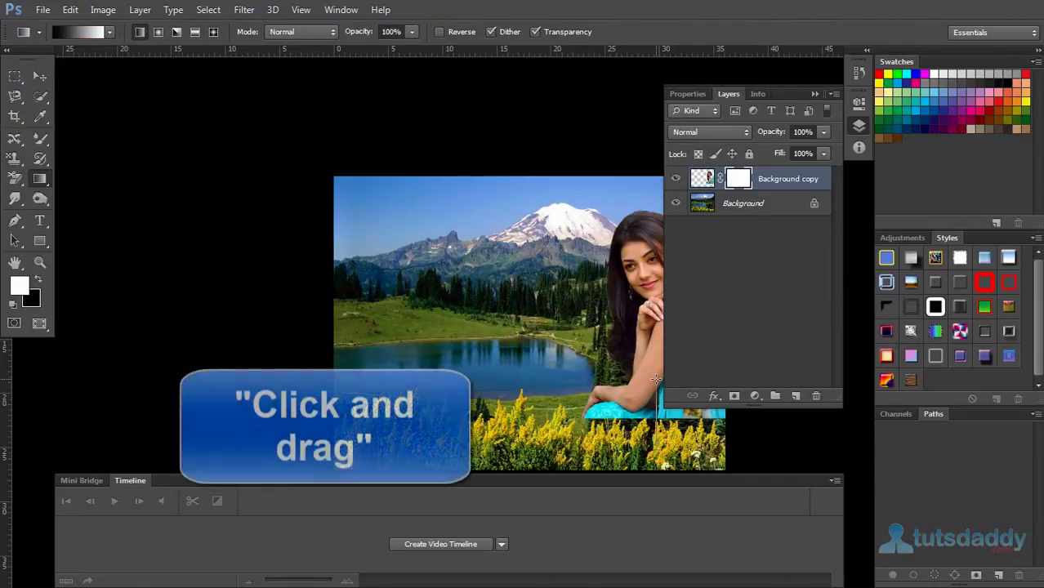
drag(652, 320, 652, 317)
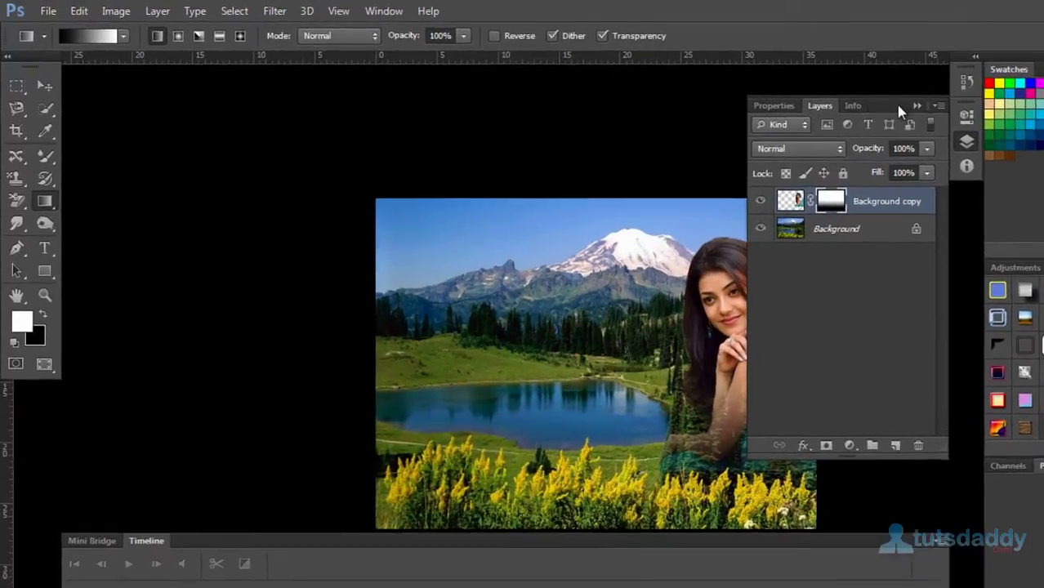
click(918, 106)
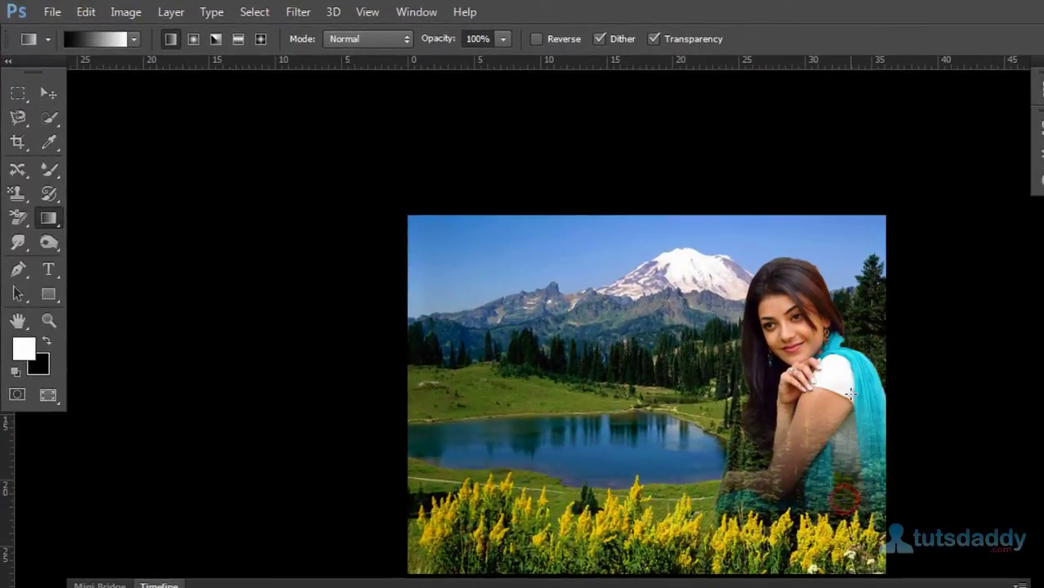
drag(850, 394, 851, 396)
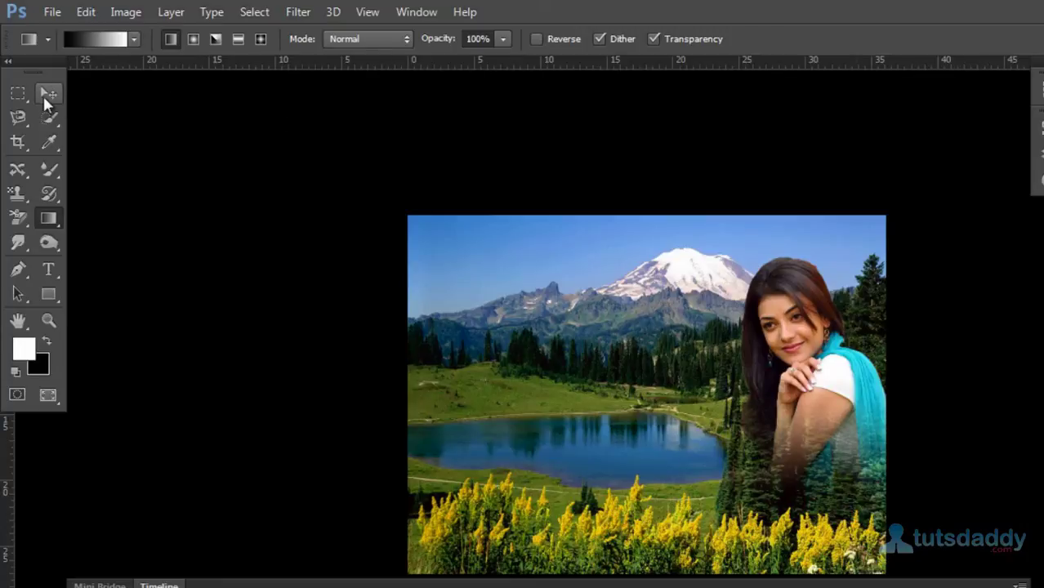
Move the portrait further down toward the bottom right and zoom in on the image
click(48, 95)
drag(810, 396, 850, 492)
key(ctrl+plus)
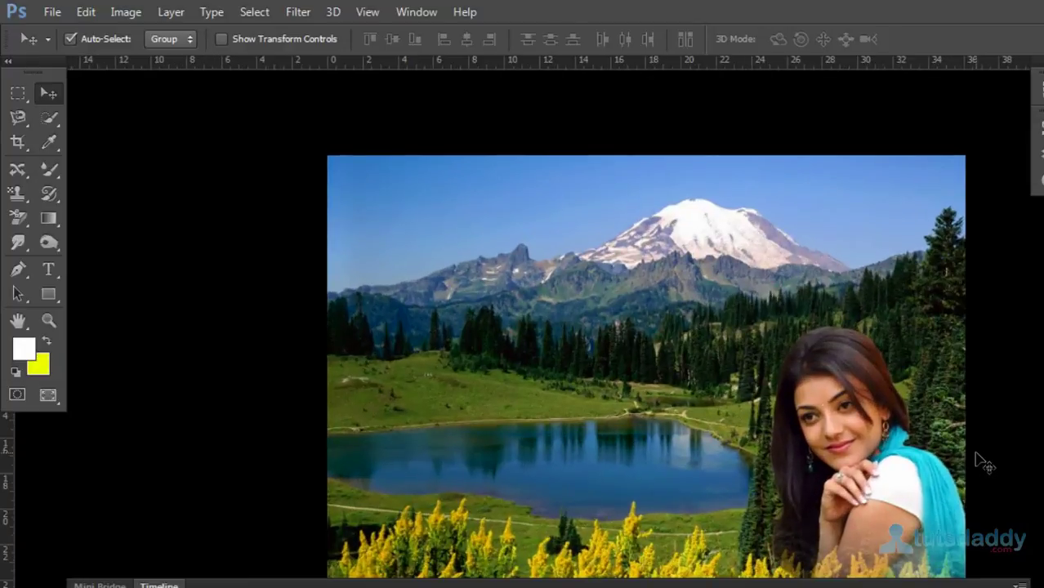
drag(791, 375, 660, 290)
click(718, 349)
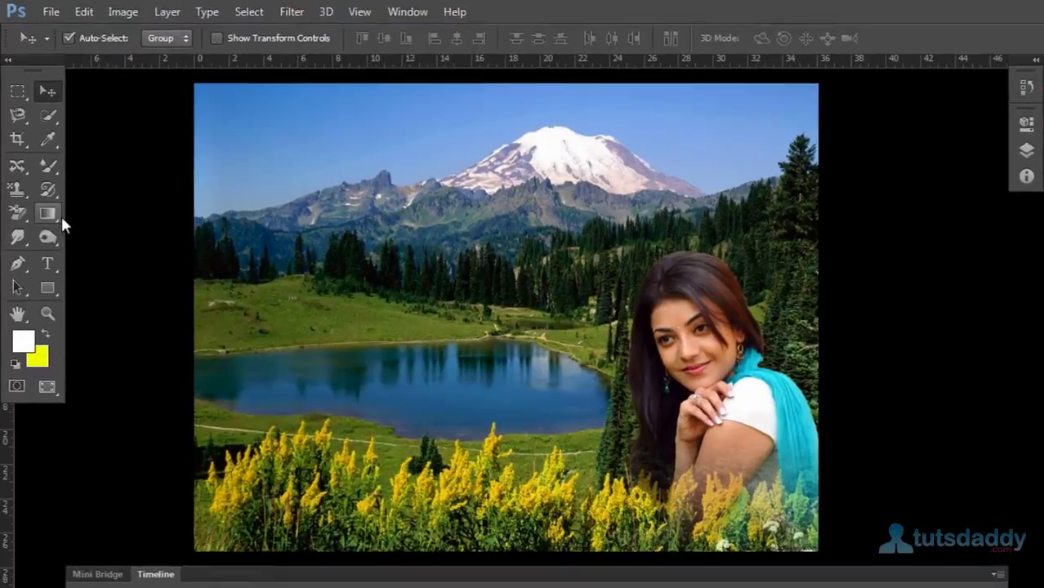
Select the Paint Bucket tool from the gradient tool group
click(45, 202)
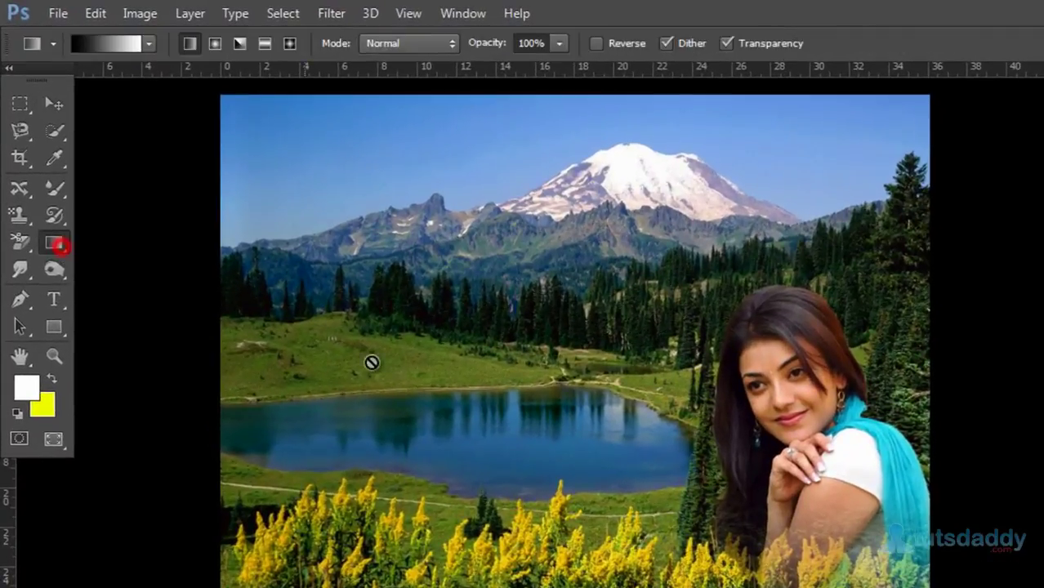
click(50, 240)
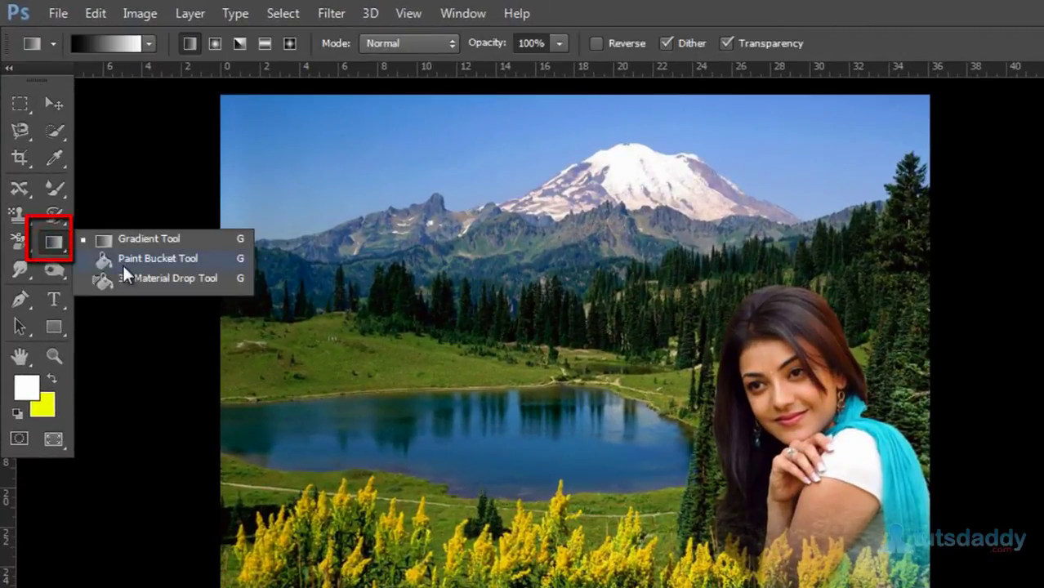
click(124, 262)
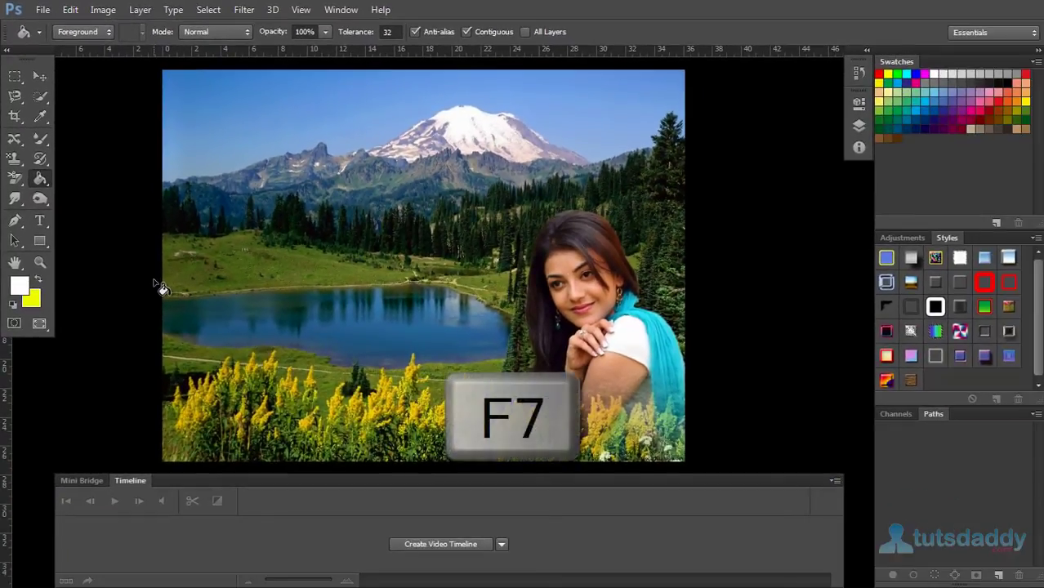
Add a new Layer 1 above Background and fill it with yellow
key(F7)
click(759, 203)
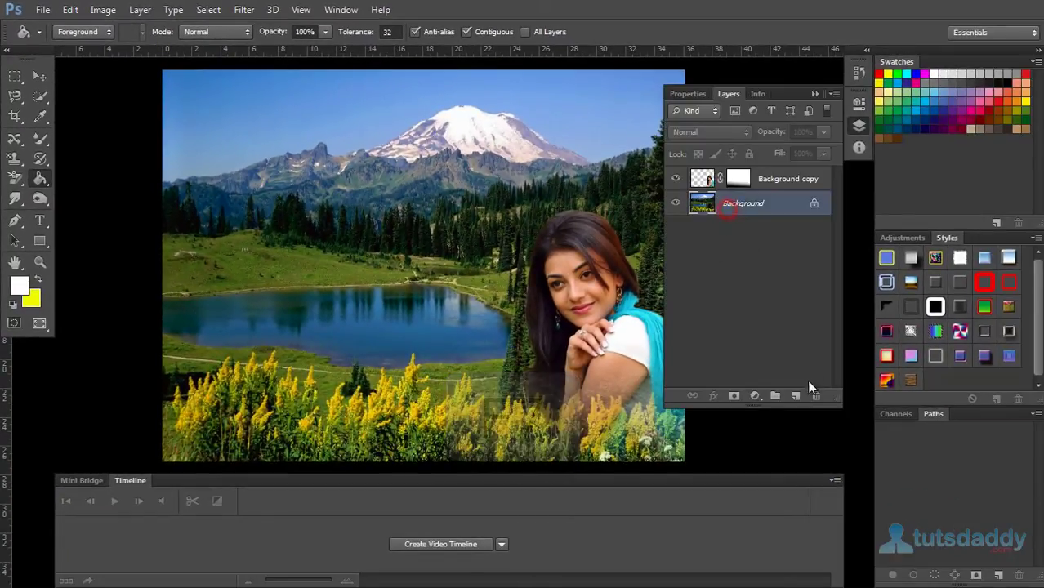
click(795, 395)
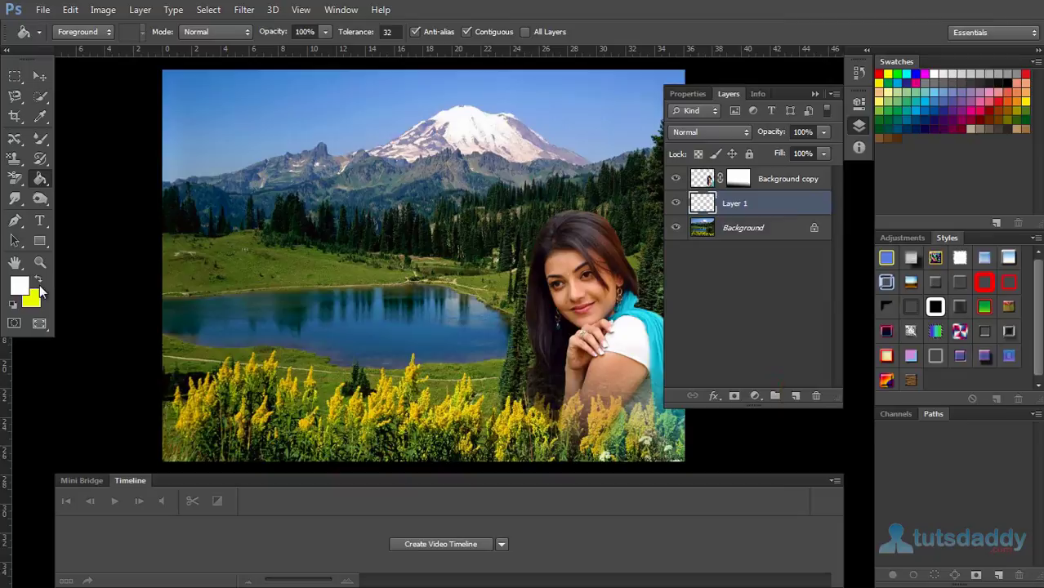
click(214, 308)
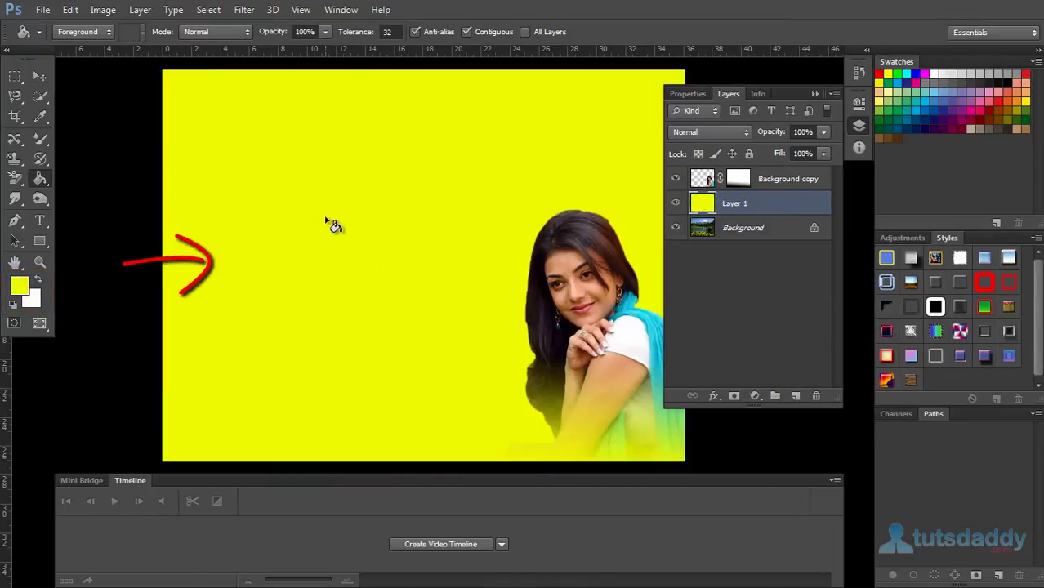
Switch to the 3D Material Drop tool and click on the canvas
right_click(40, 179)
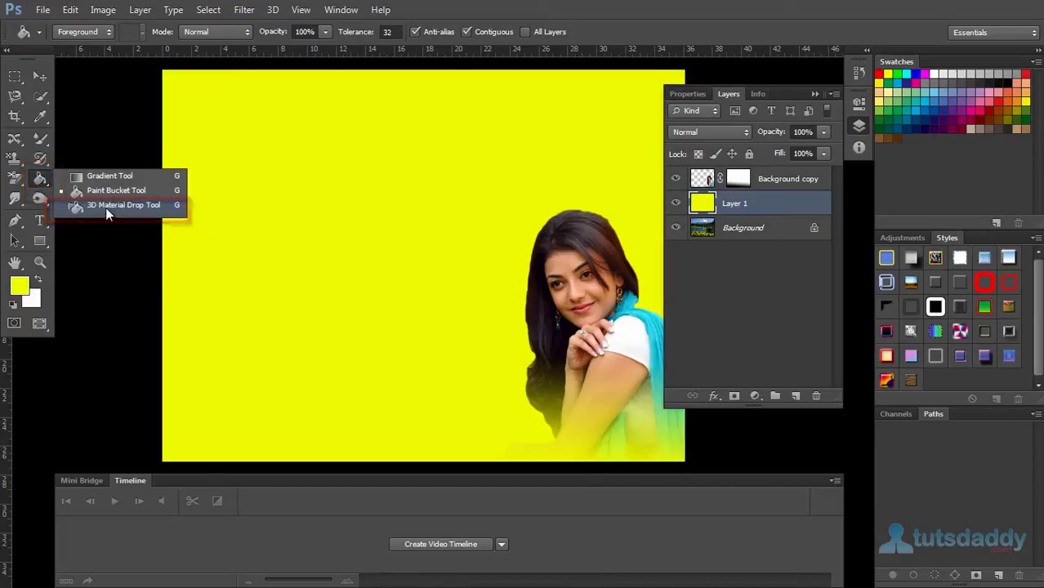
click(106, 208)
click(317, 245)
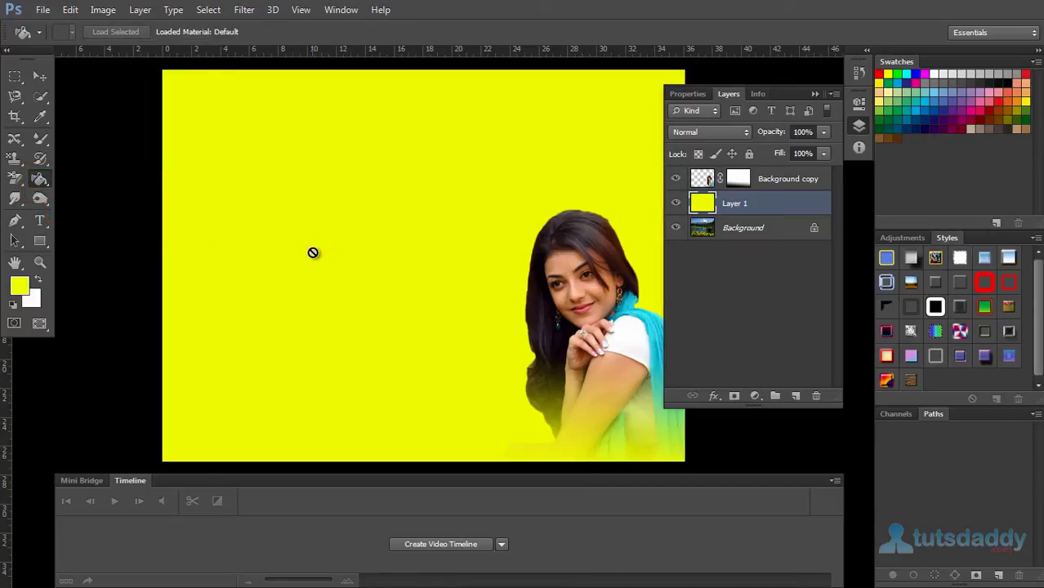